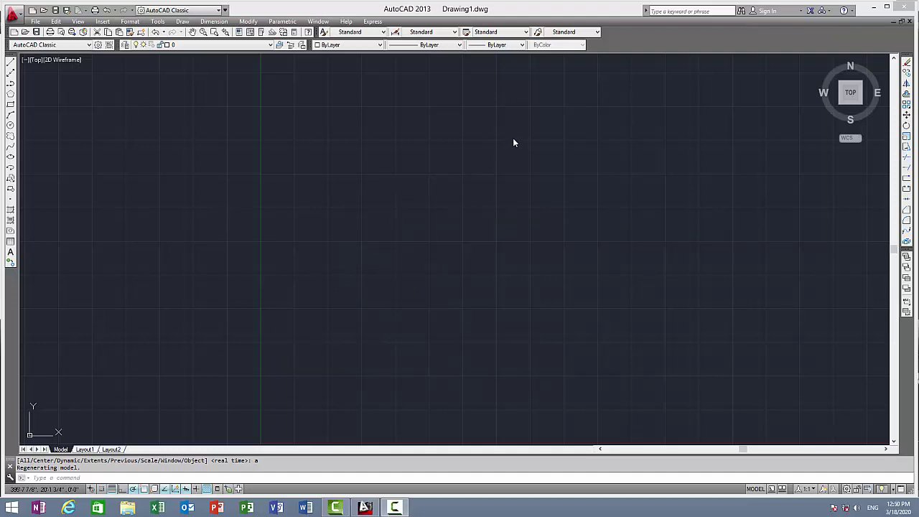
- Draw a tilted ellipse with ELLIPSE, picking two axis endpoints and the other-axis distance
type("e")
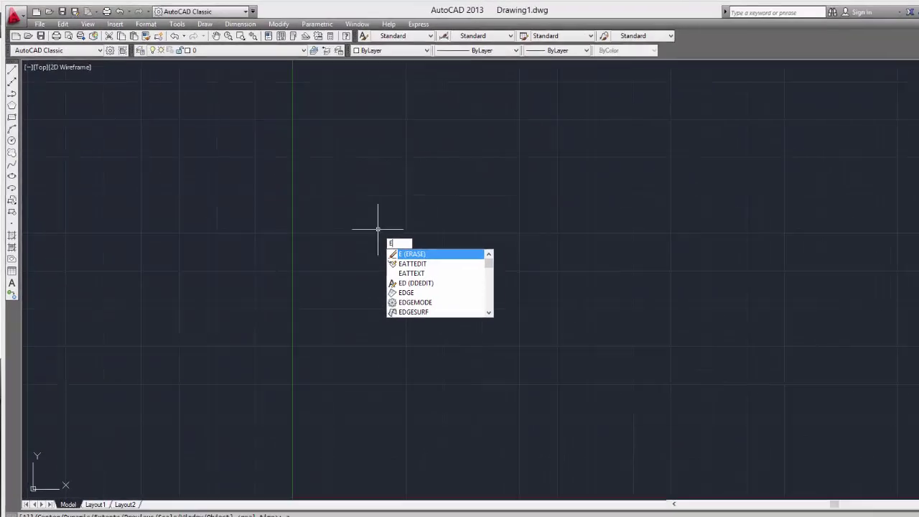
type("ll")
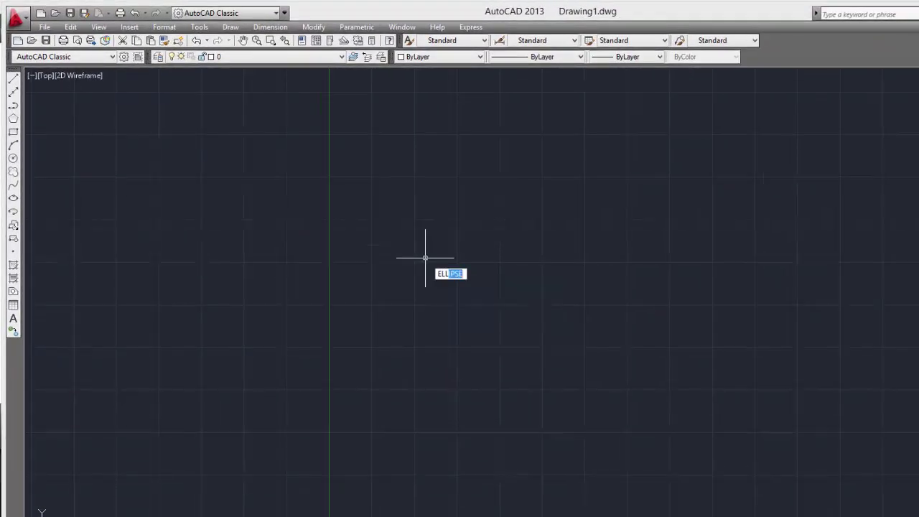
type("ipse")
key("Return")
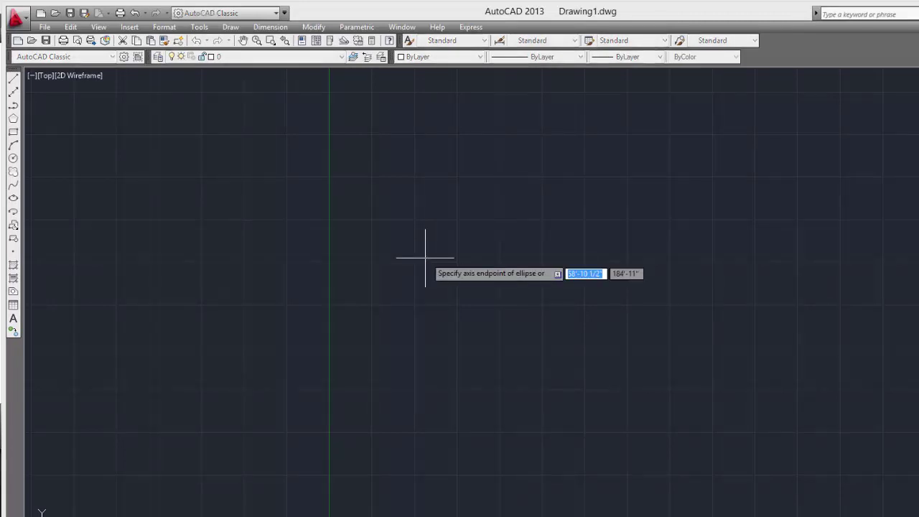
left_click(442, 245)
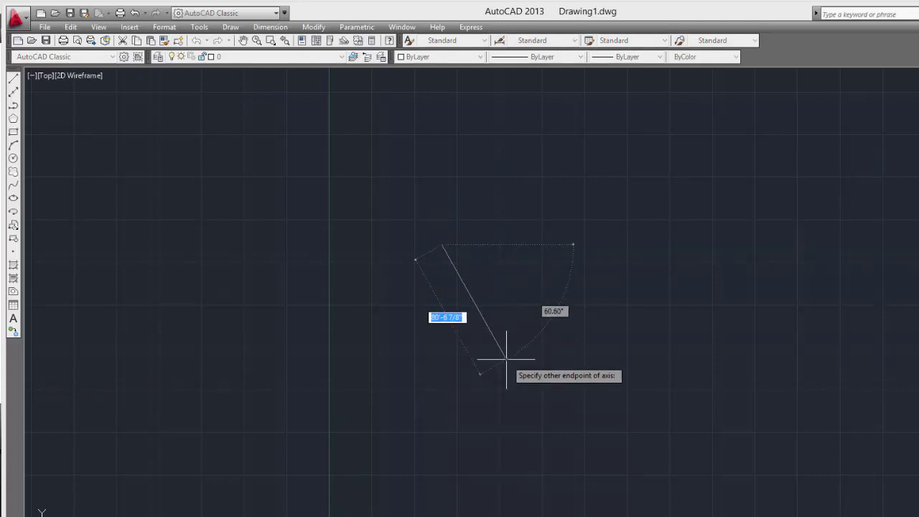
left_click(504, 361)
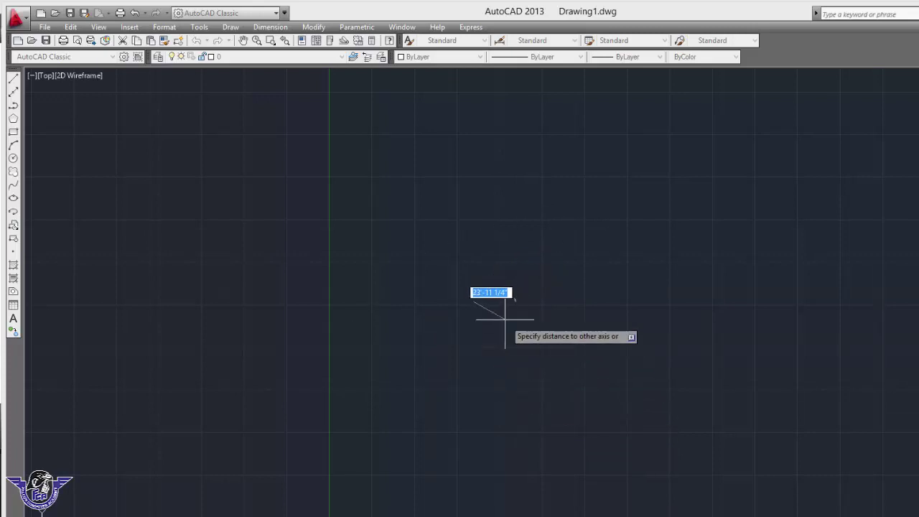
left_click(479, 273)
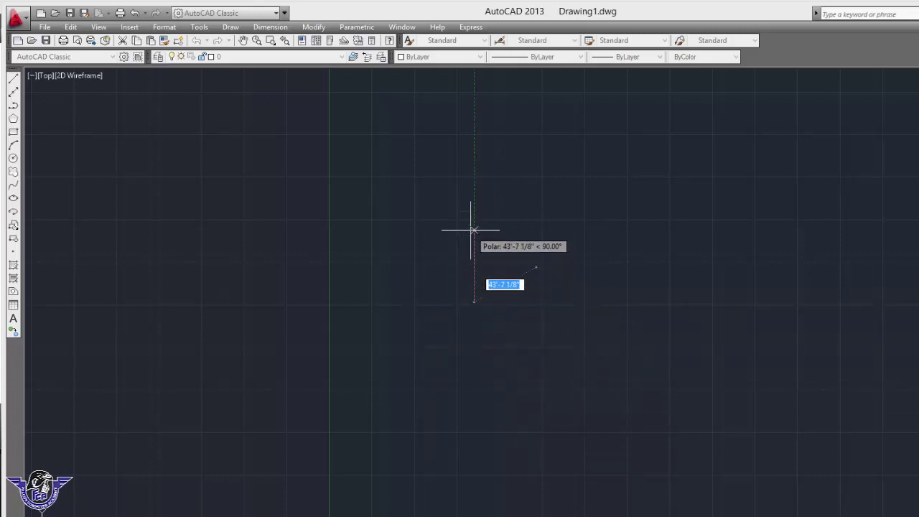
left_click(481, 185)
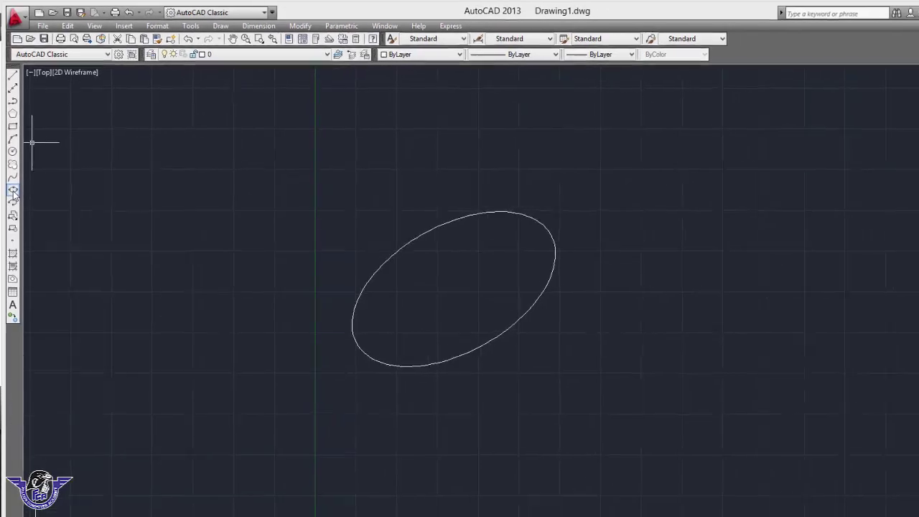
- Draw an upright ellipse to the upper right of the tilted one with the Ellipse tool
left_click(13, 191)
left_click(745, 210)
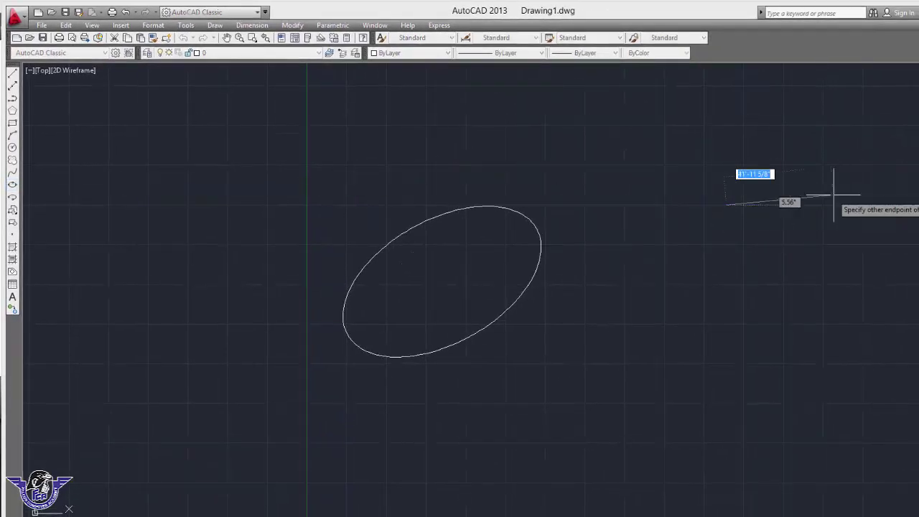
left_click(833, 194)
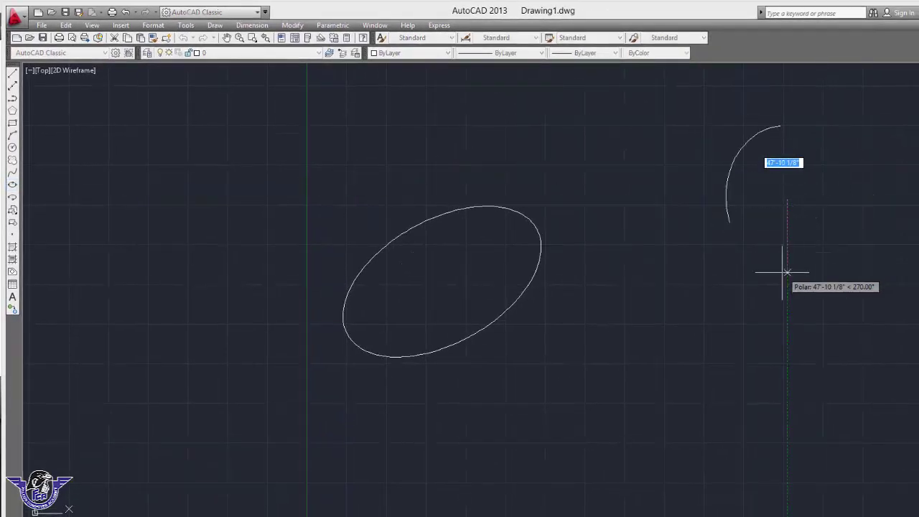
left_click(775, 296)
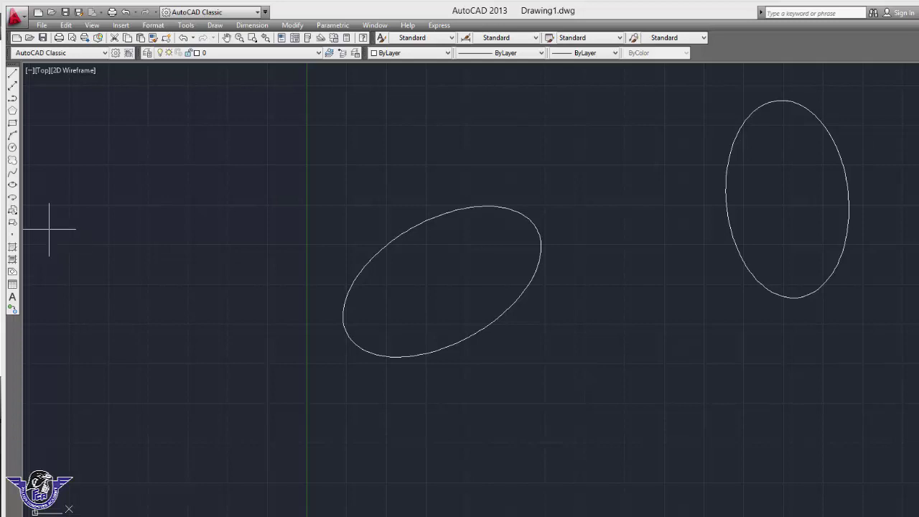
- Draw a near-circular elliptical arc, open on its left, below the upright ellipse
left_click(12, 199)
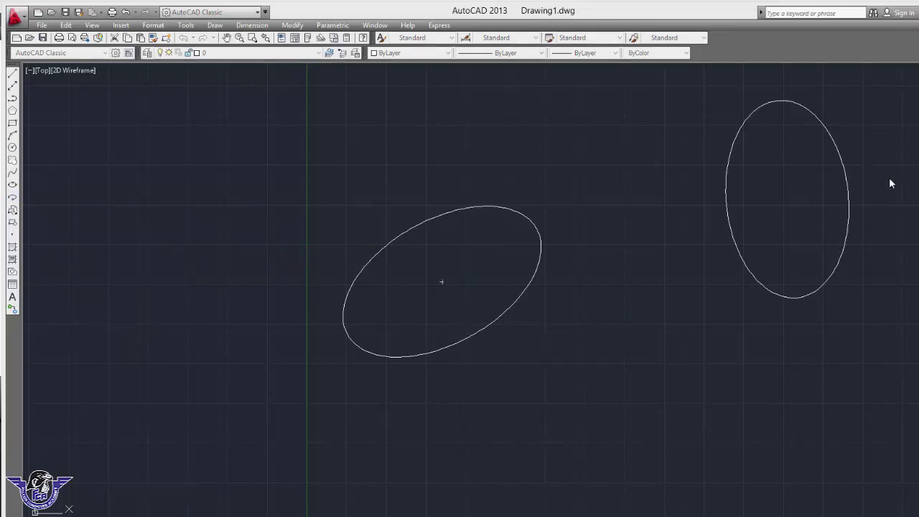
left_click(616, 378)
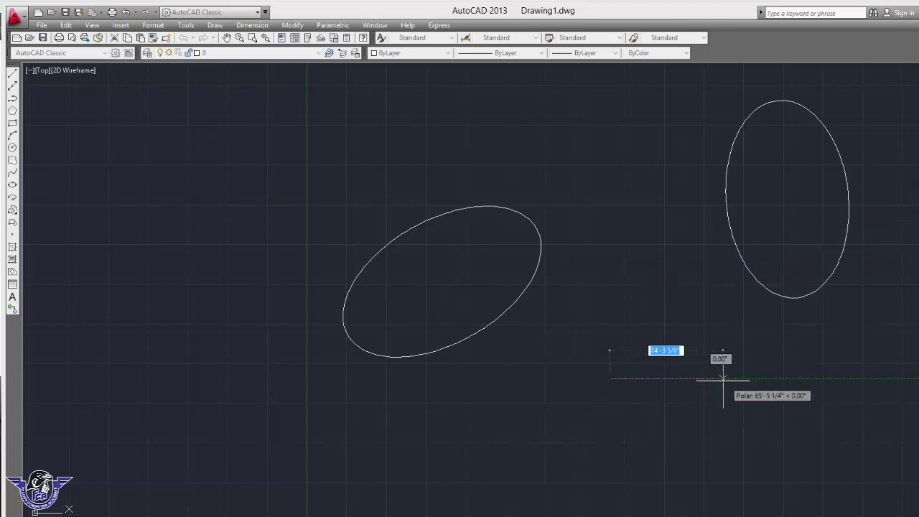
left_click(780, 384)
left_click(809, 385)
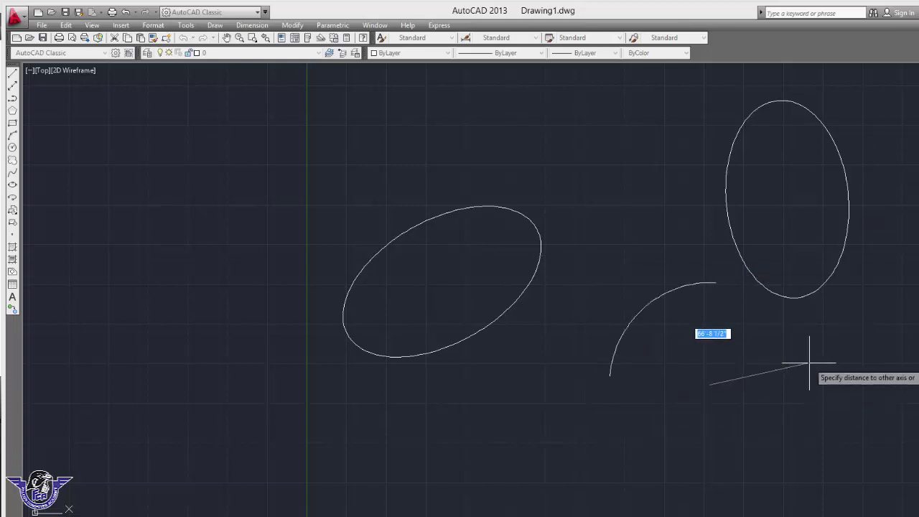
left_click(805, 362)
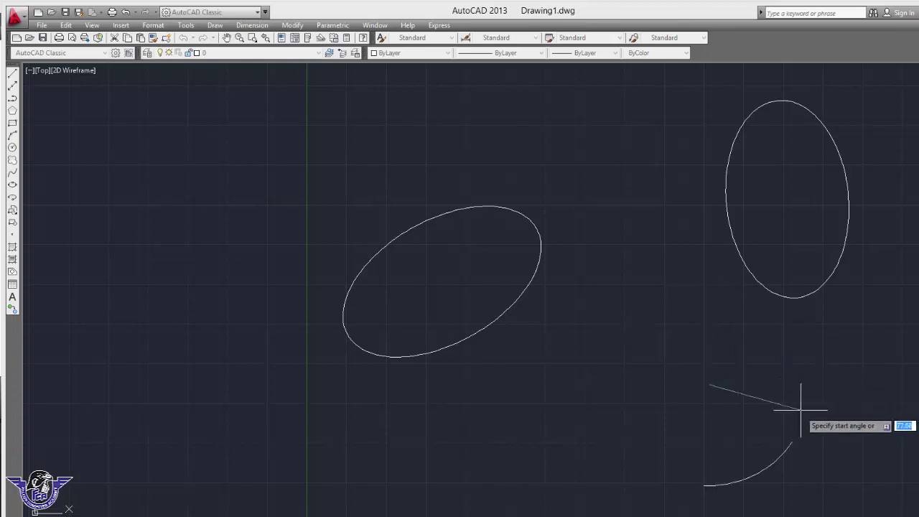
left_click(669, 475)
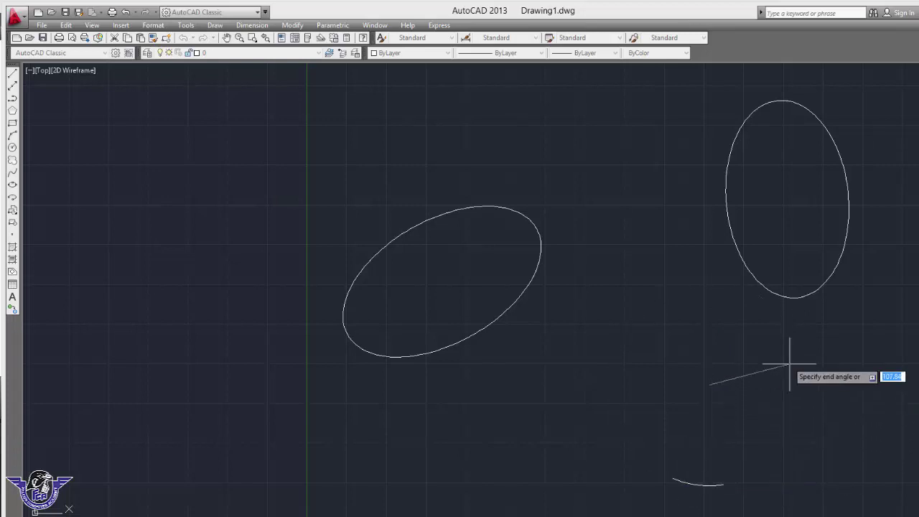
left_click(695, 330)
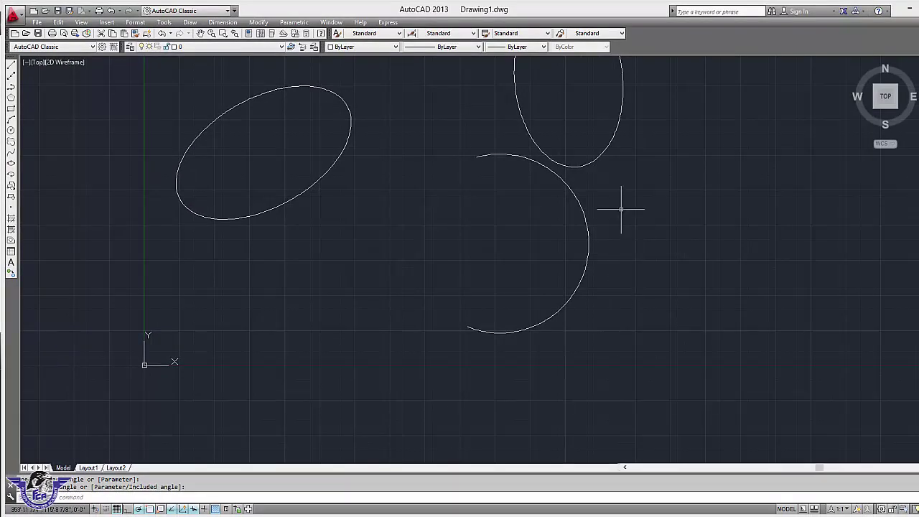
- Draw a second near-circular elliptical arc, open at its upper right, to the right of the first arc
left_click(11, 181)
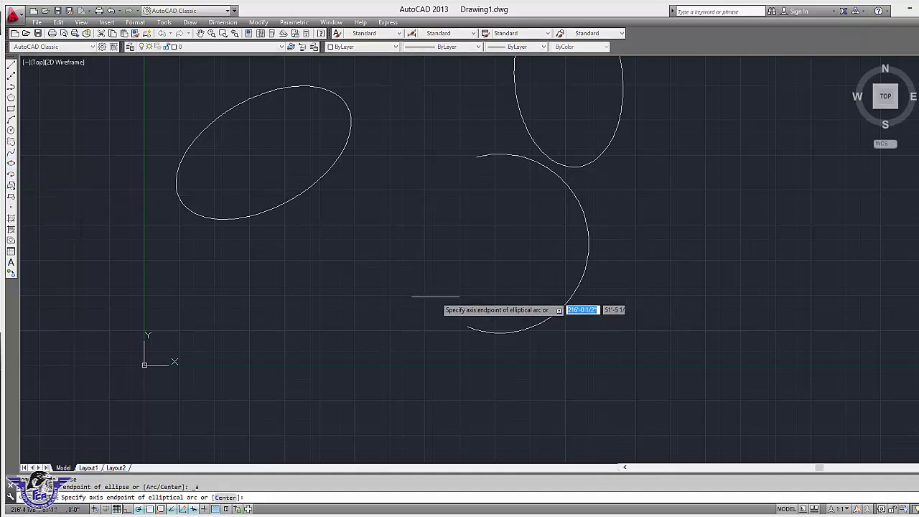
left_click(701, 303)
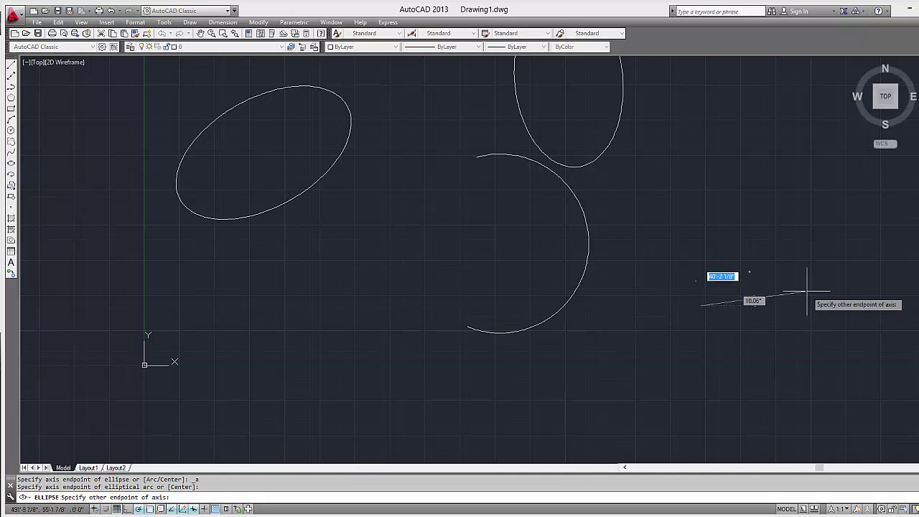
left_click(846, 294)
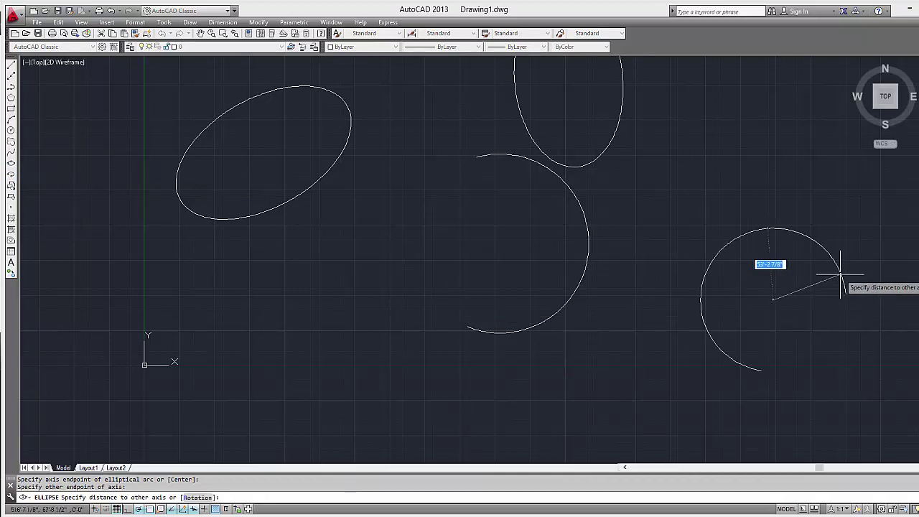
left_click(836, 266)
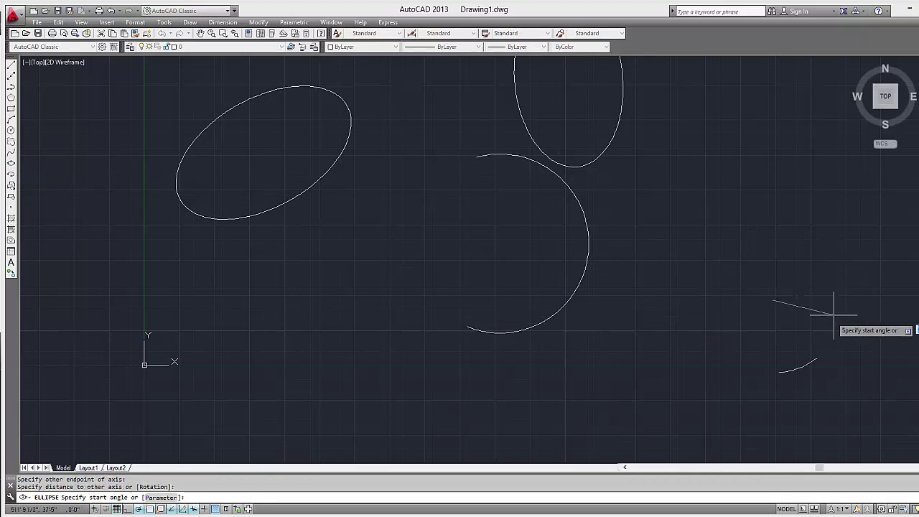
left_click(798, 230)
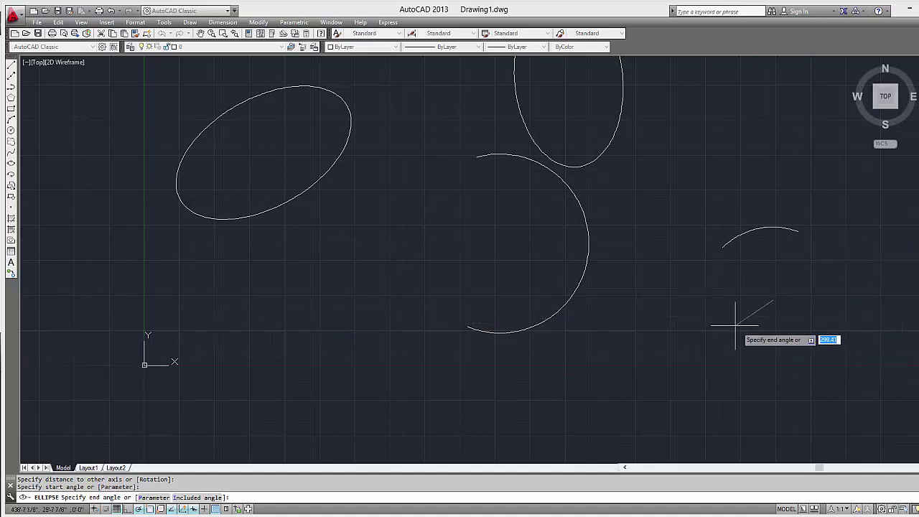
left_click(836, 293)
scroll(790, 248, "down", 3)
mouse_move(779, 237)
middle_mouse_down()
mouse_move(659, 273)
mouse_move(582, 263)
middle_mouse_up()
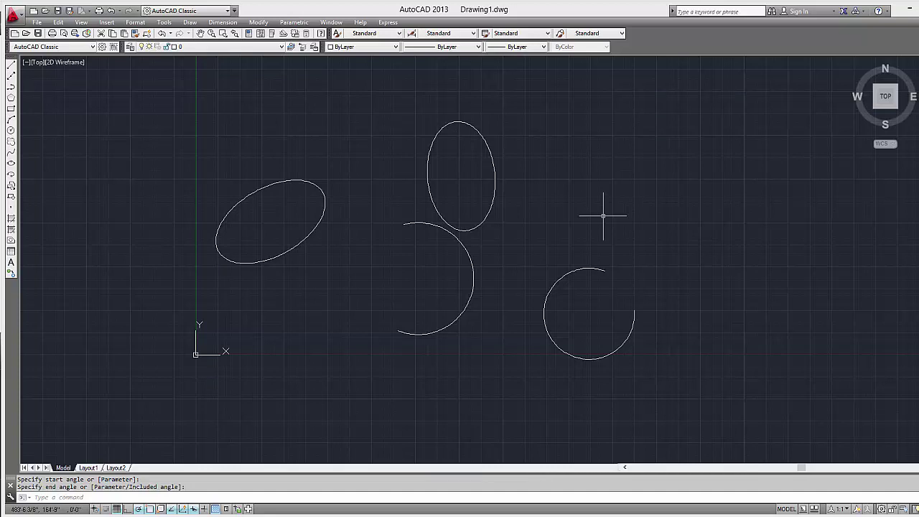
type("rec")
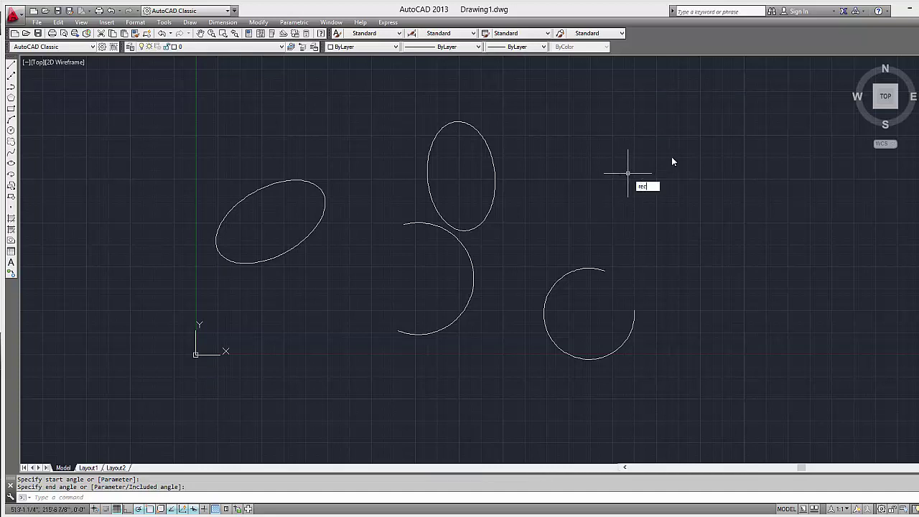
key("Return")
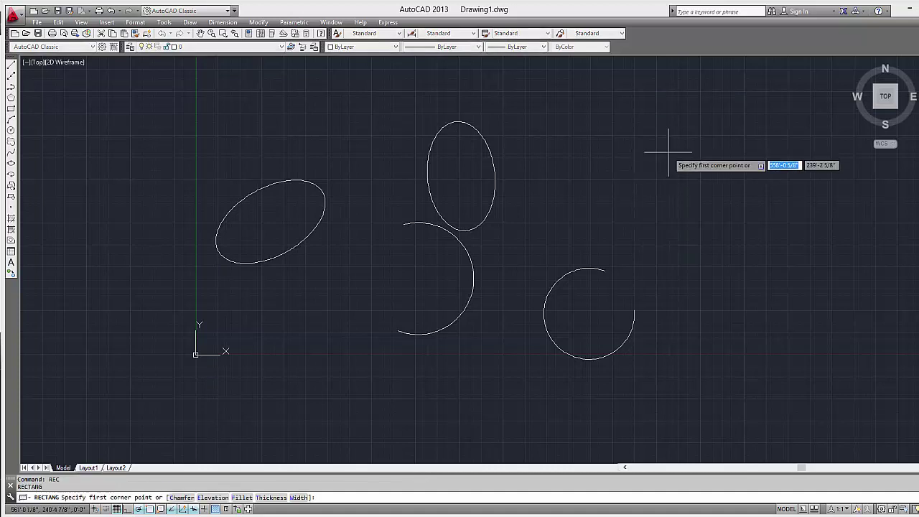
left_click(672, 150)
left_click(589, 170)
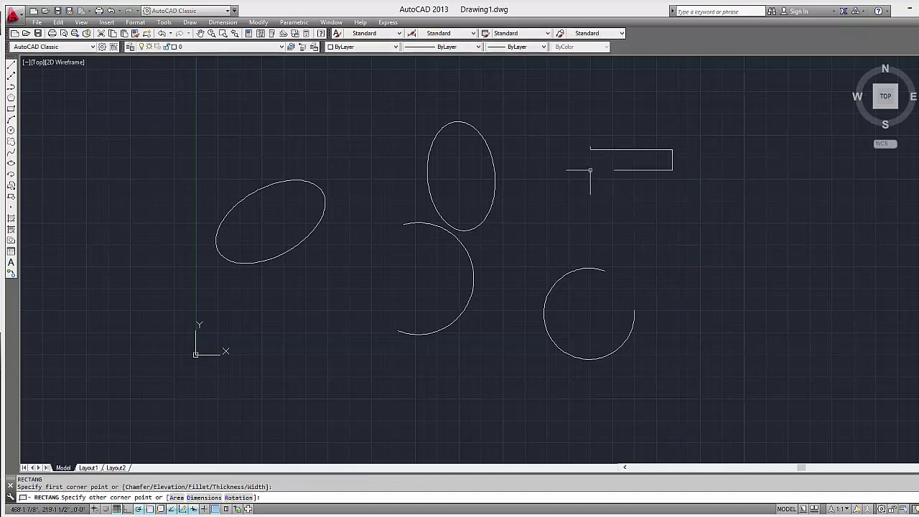
scroll(619, 146, "up", 2)
scroll(623, 148, "up", 2)
type("re")
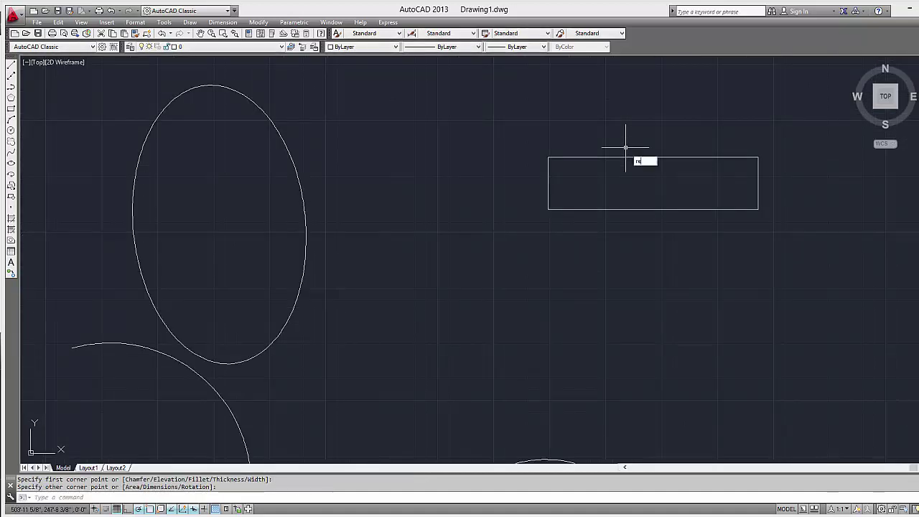
type("c")
key("Return")
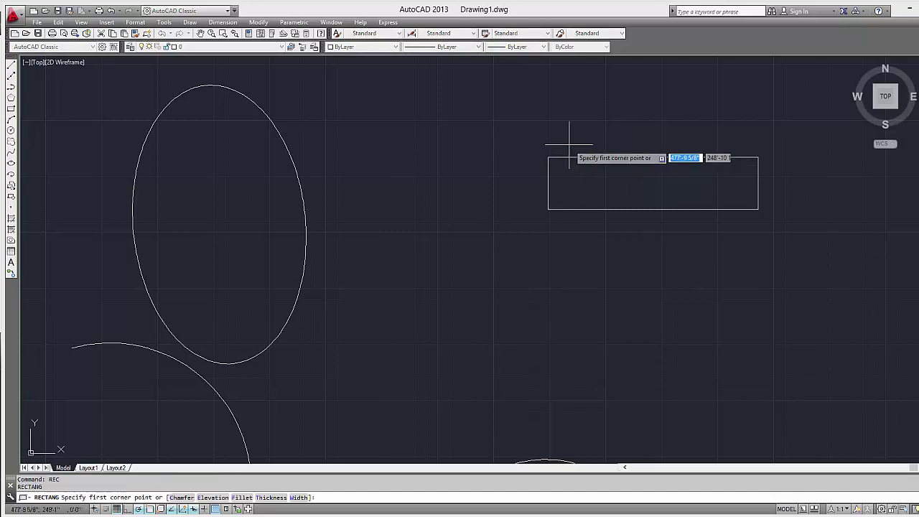
left_click(557, 141)
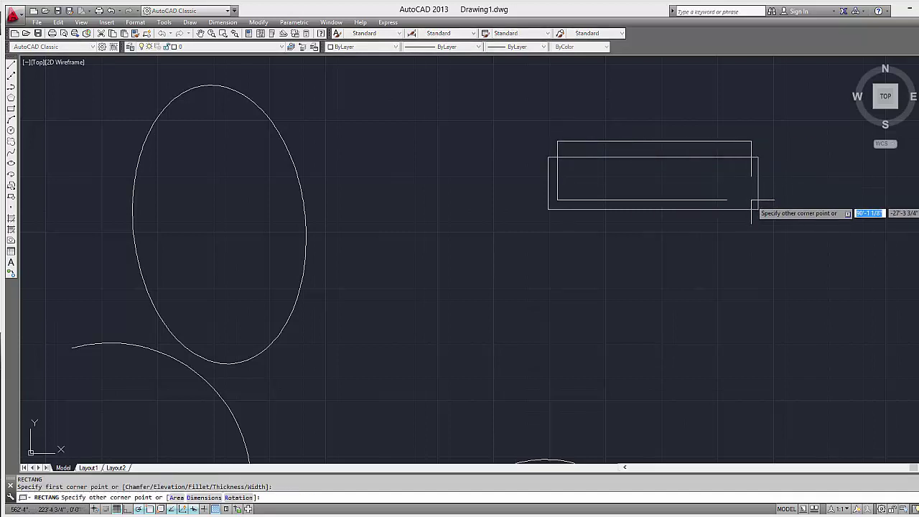
left_click(751, 203)
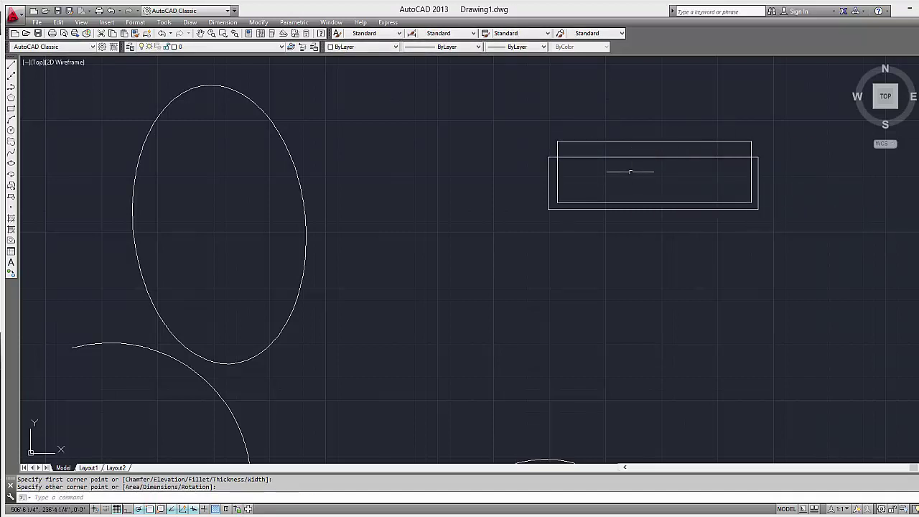
type("tr")
key("Return")
key("Return")
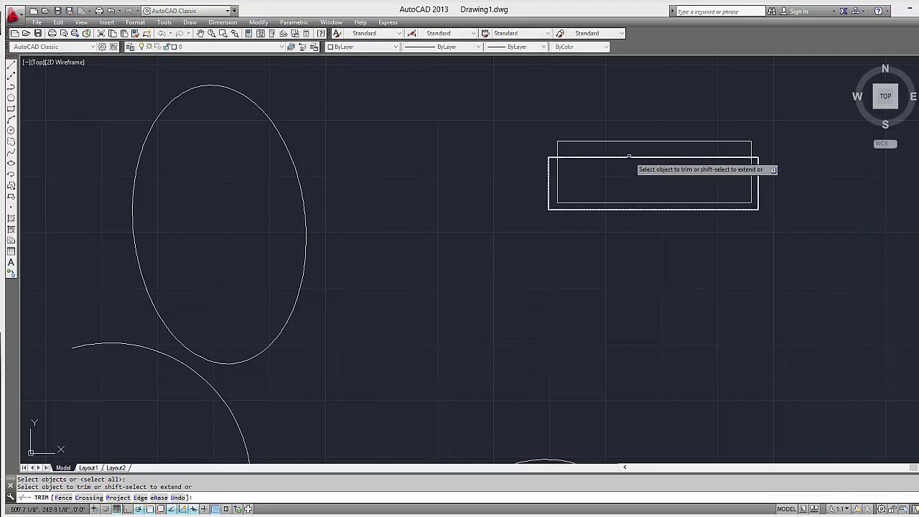
scroll(586, 196, "down", 2)
middle_click_drag(587, 196, 493, 212)
key("Escape")
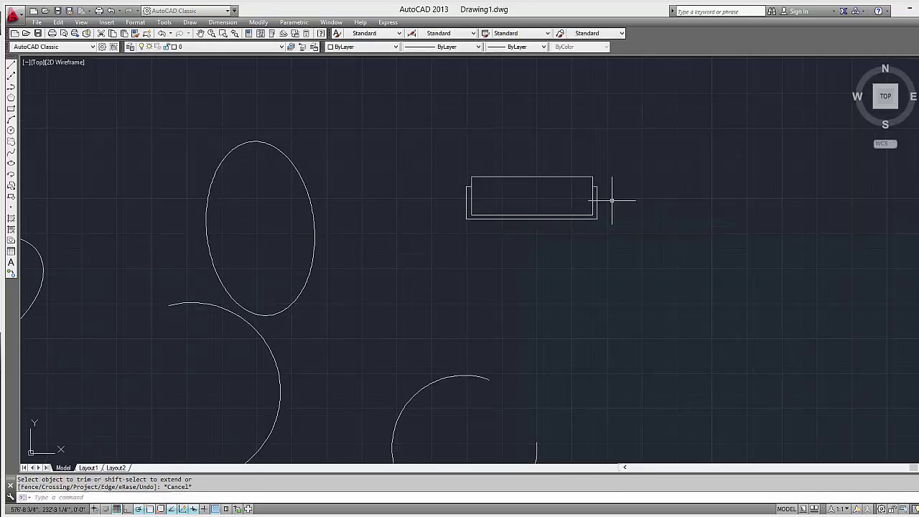
scroll(616, 199, "up", 2)
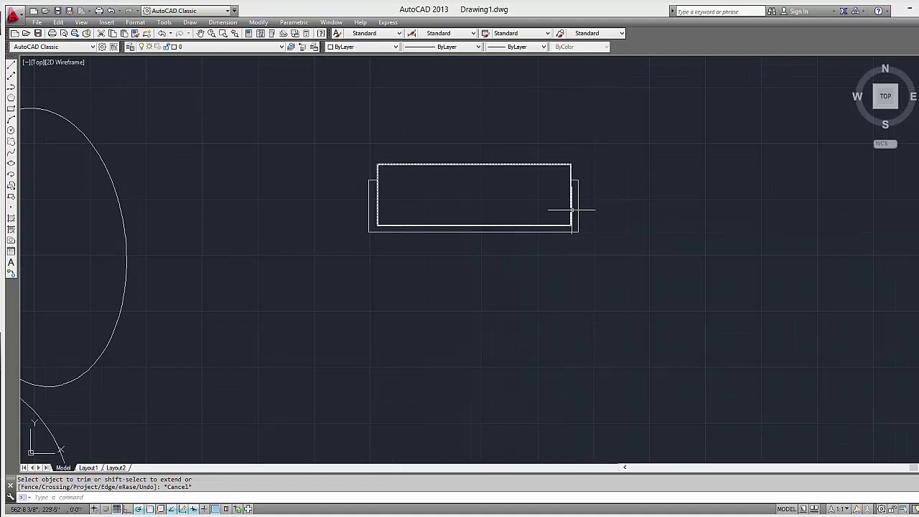
scroll(574, 208, "down", 2)
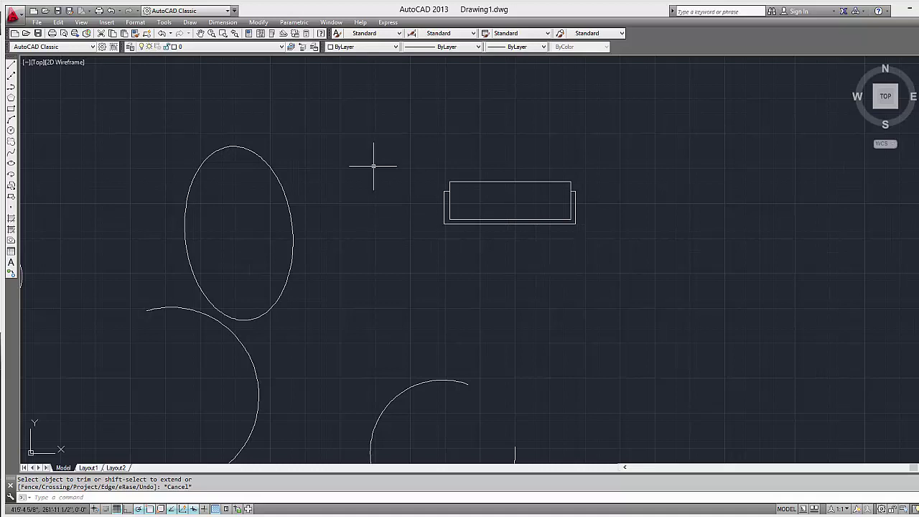
- Define a block named 'sofa' from the two window-selected rectangles of the sofa outline
type("B")
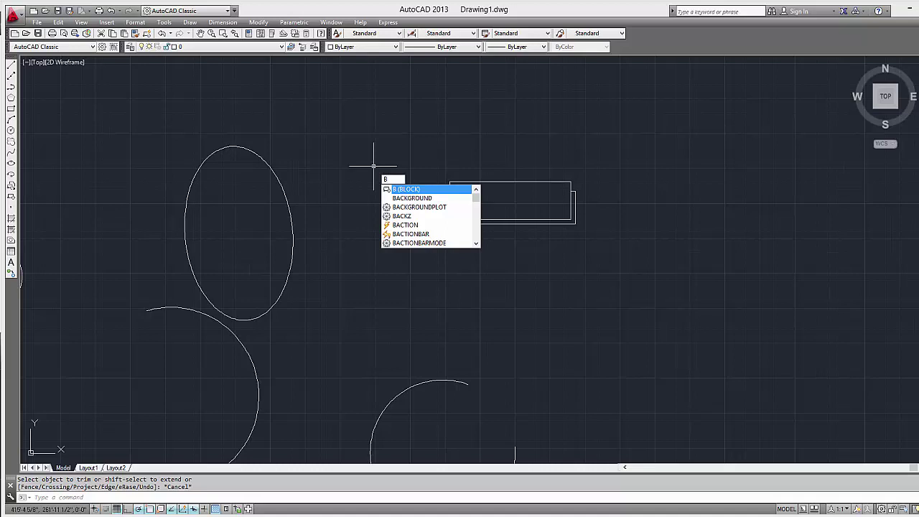
key("Return")
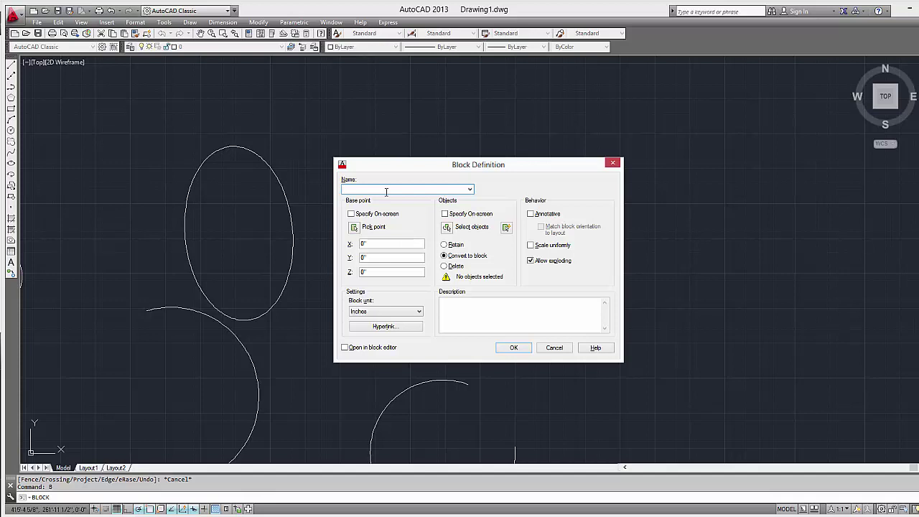
type("sc")
type("fa")
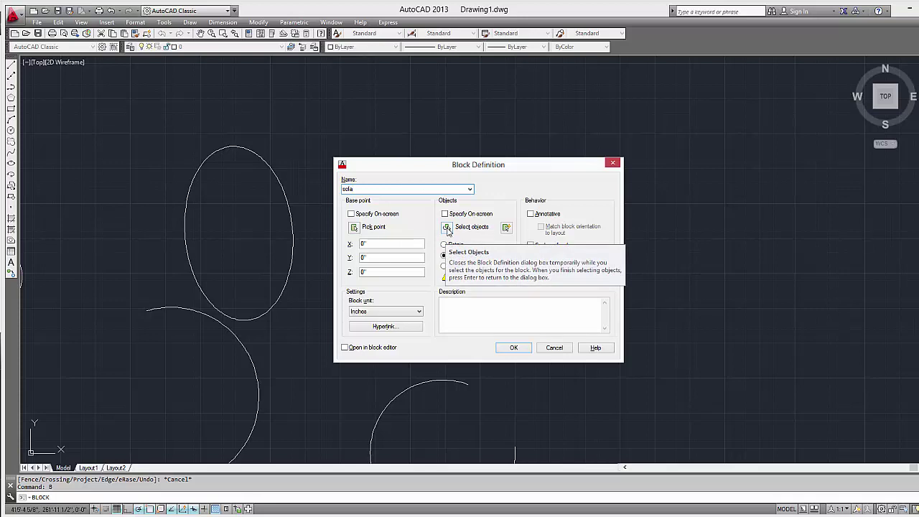
left_click(447, 228)
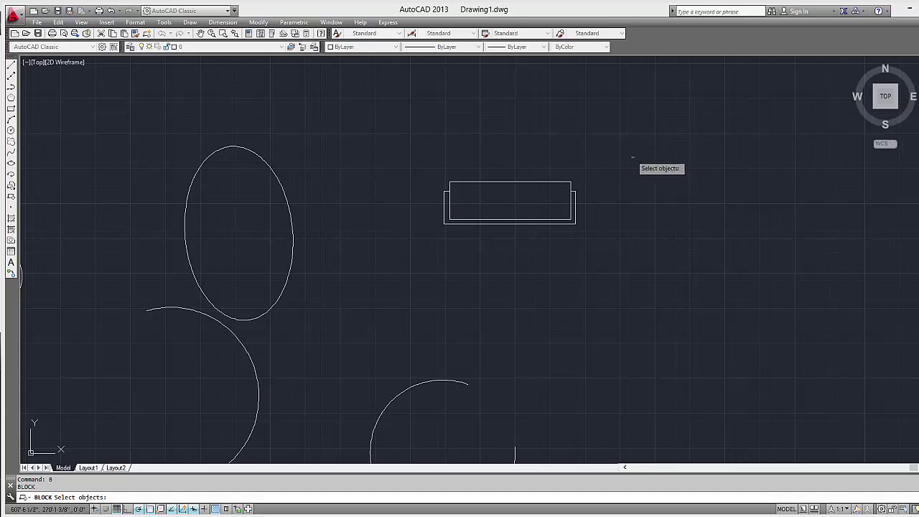
left_click(617, 153)
left_click(354, 280)
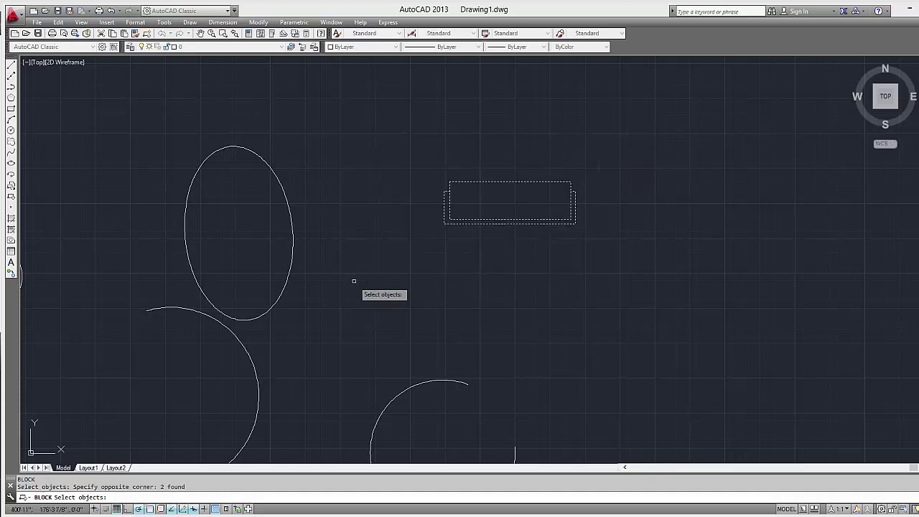
key("Return")
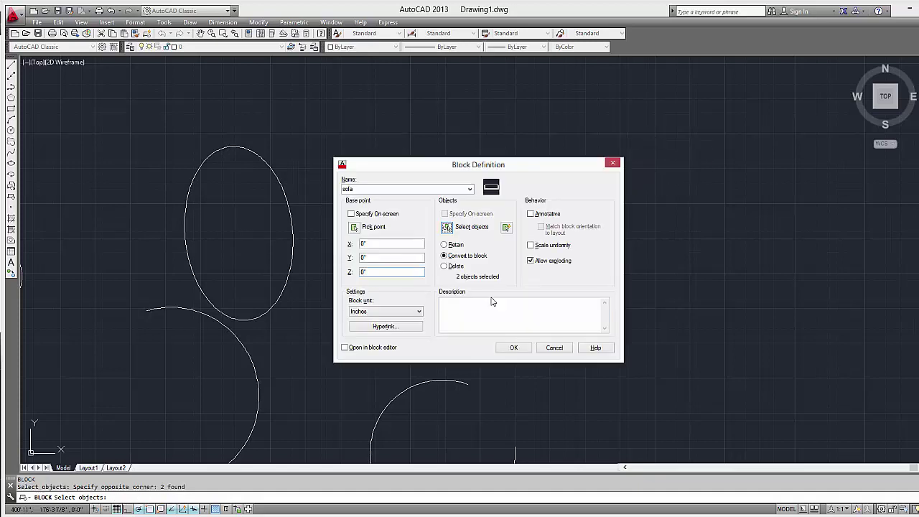
left_click(525, 352)
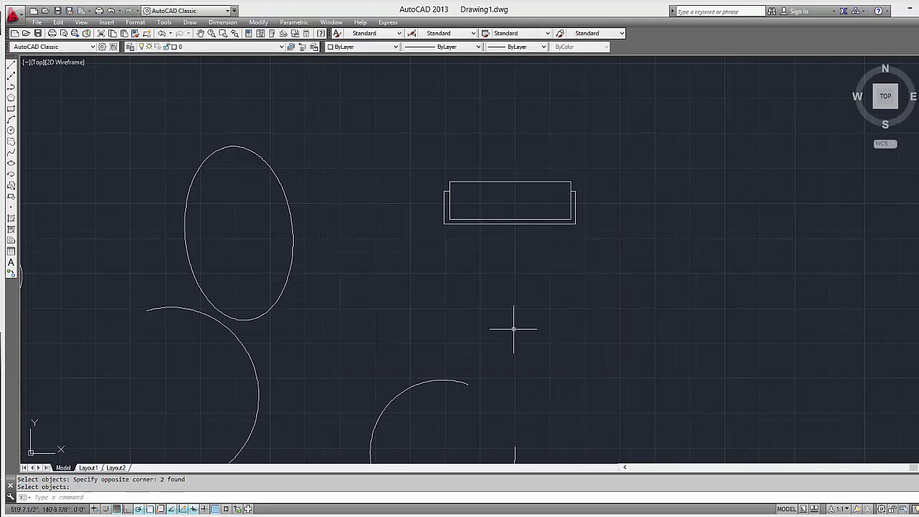
scroll(502, 294, "down", 2)
scroll(502, 276, "down", 2)
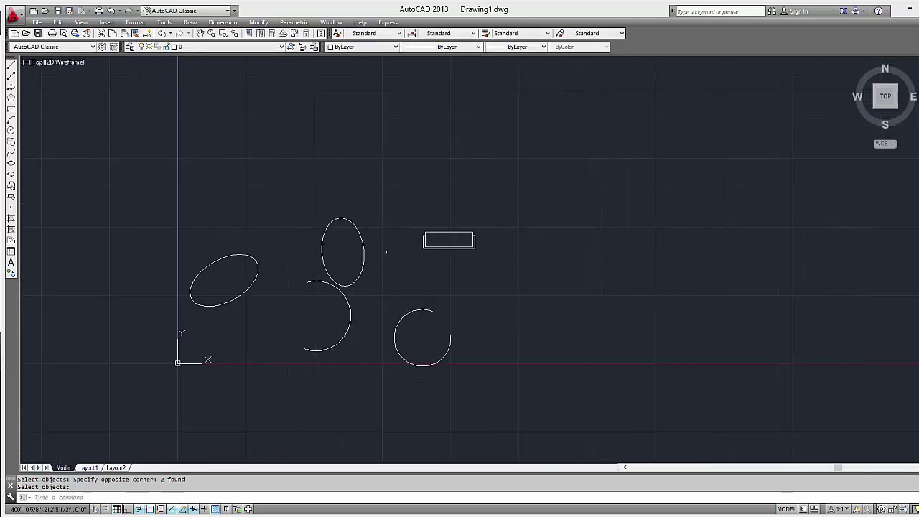
middle_click_drag(468, 254, 359, 290)
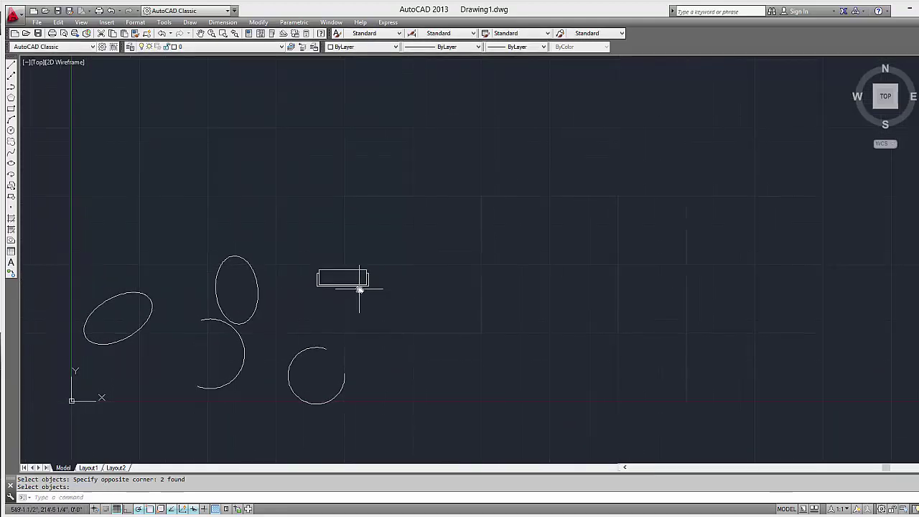
scroll(390, 253, "up", 2)
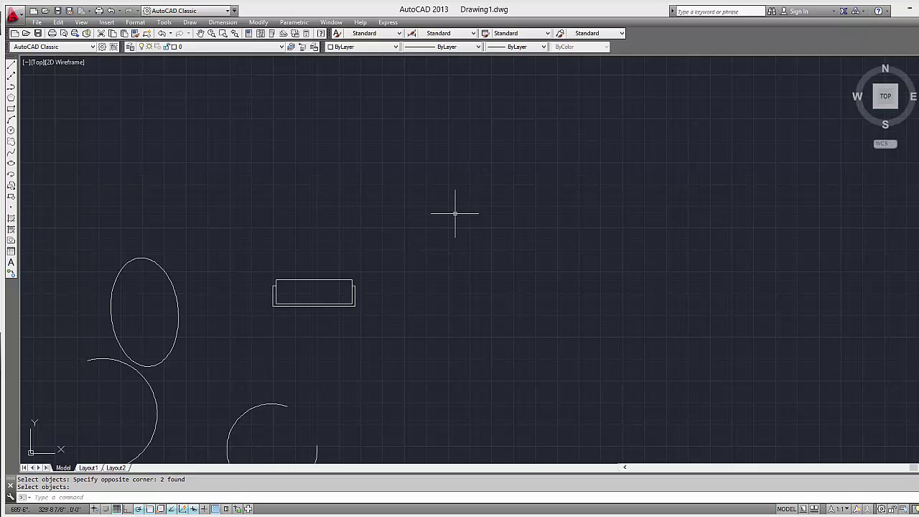
type("i")
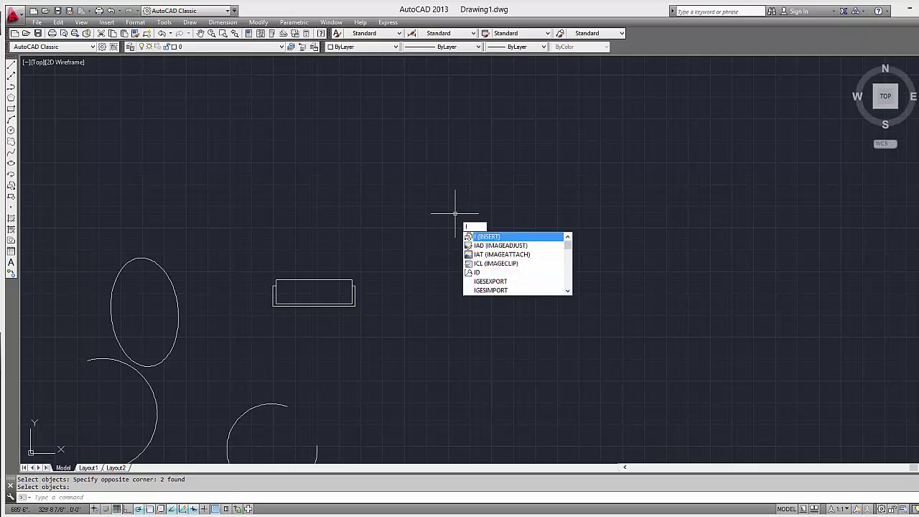
- Insert the sofa block via the Insert dialog at the upper right of the drawing
key("Return")
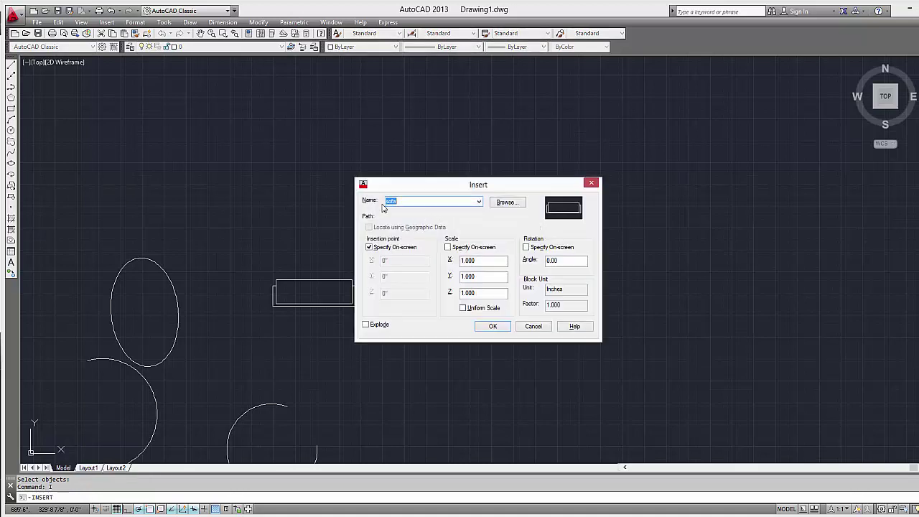
left_click(405, 204)
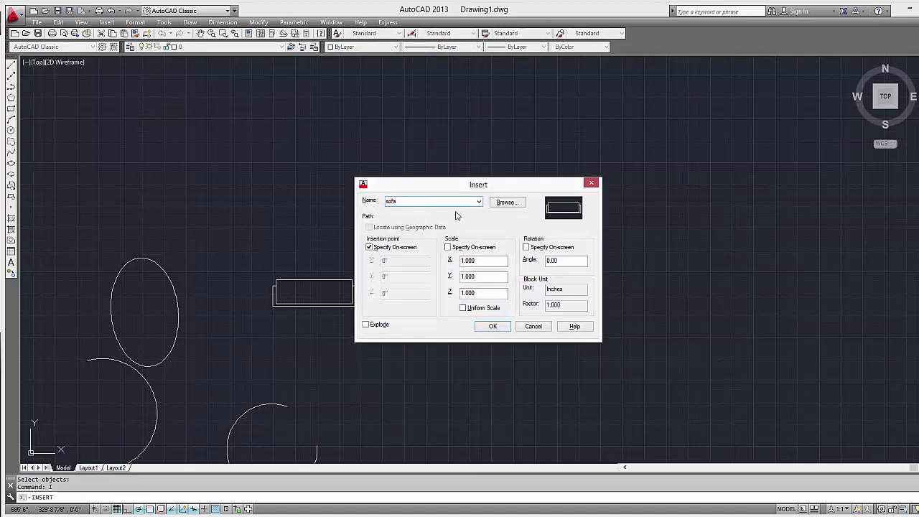
left_click(478, 202)
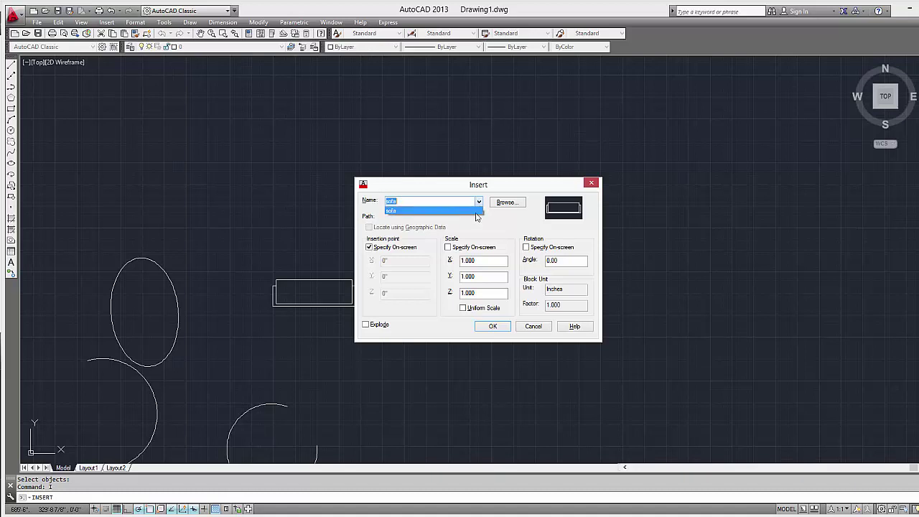
left_click(474, 225)
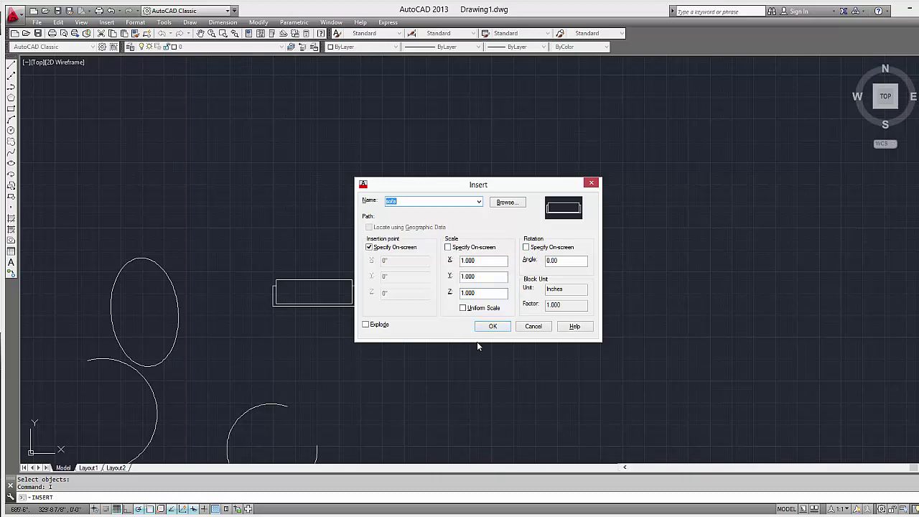
left_click(492, 326)
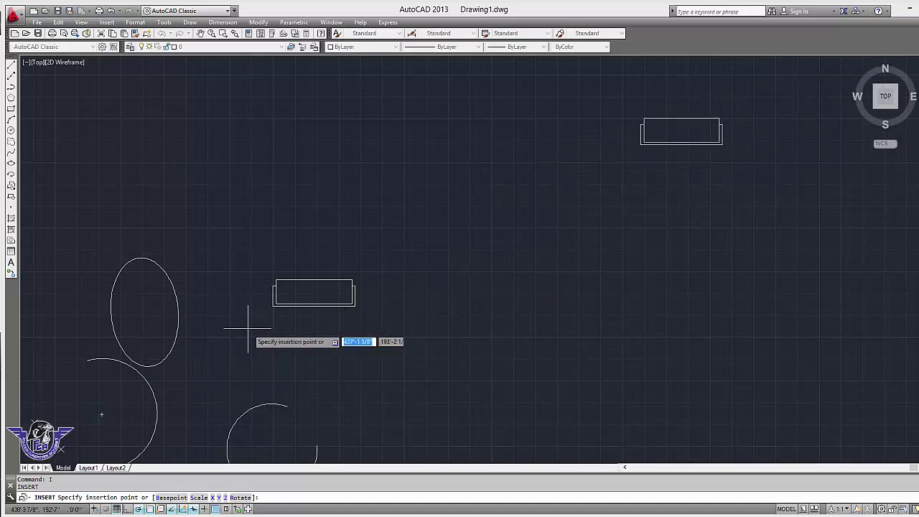
left_click(237, 352)
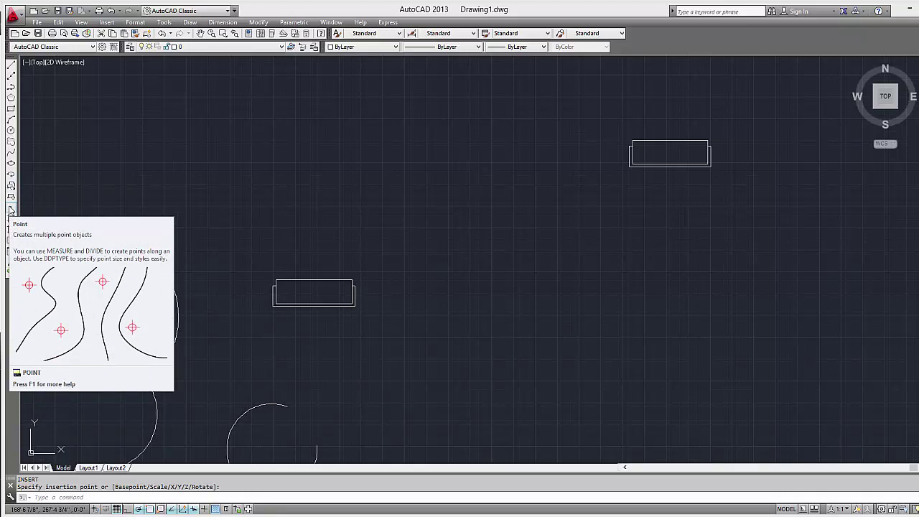
- Place three single point markers on the empty canvas
left_click(10, 209)
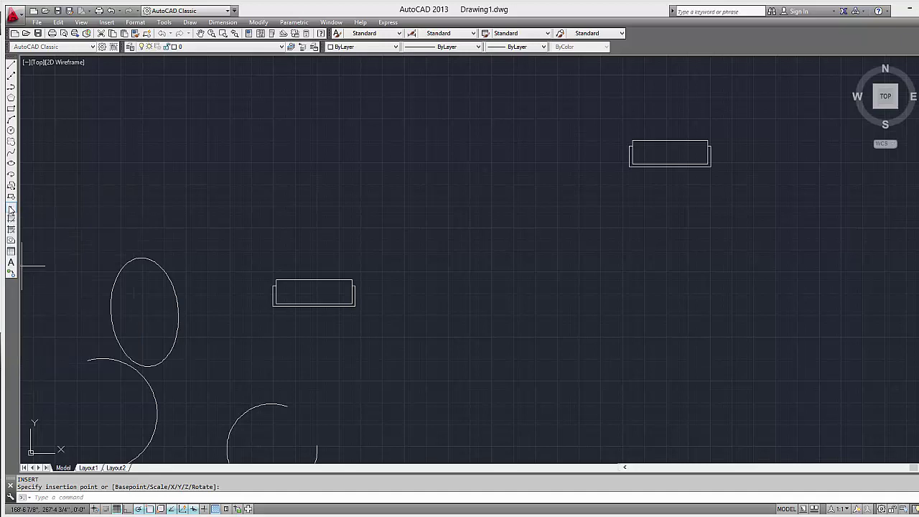
left_click(585, 180)
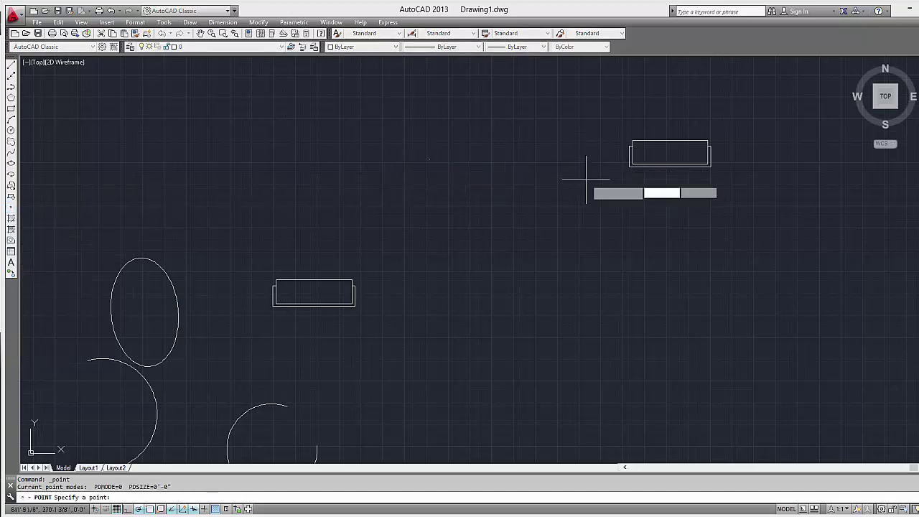
left_click(537, 278)
left_click(434, 245)
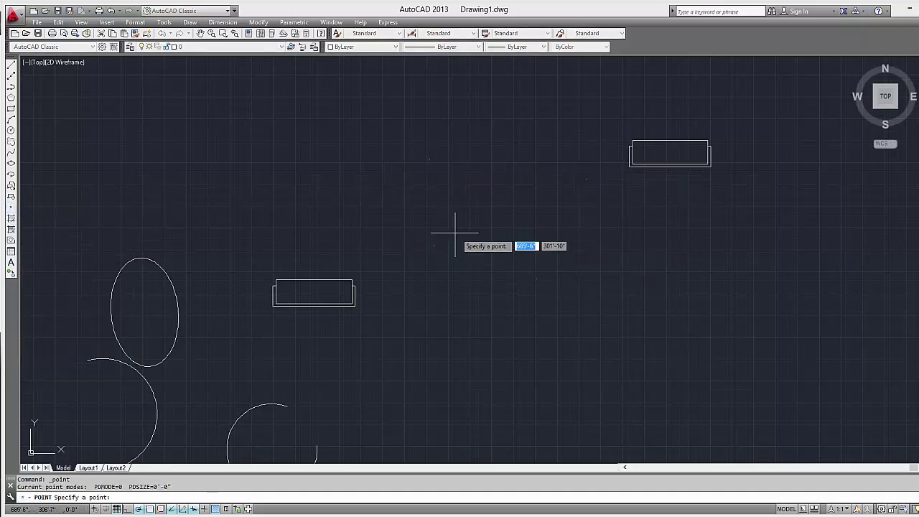
key("Escape")
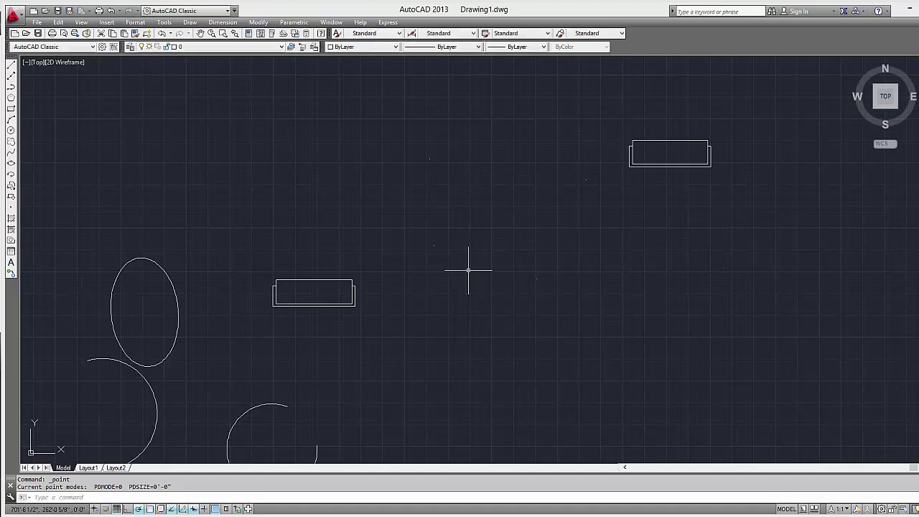
- Draw one sloping line just left of the upper-right sofa with LINE
type("p")
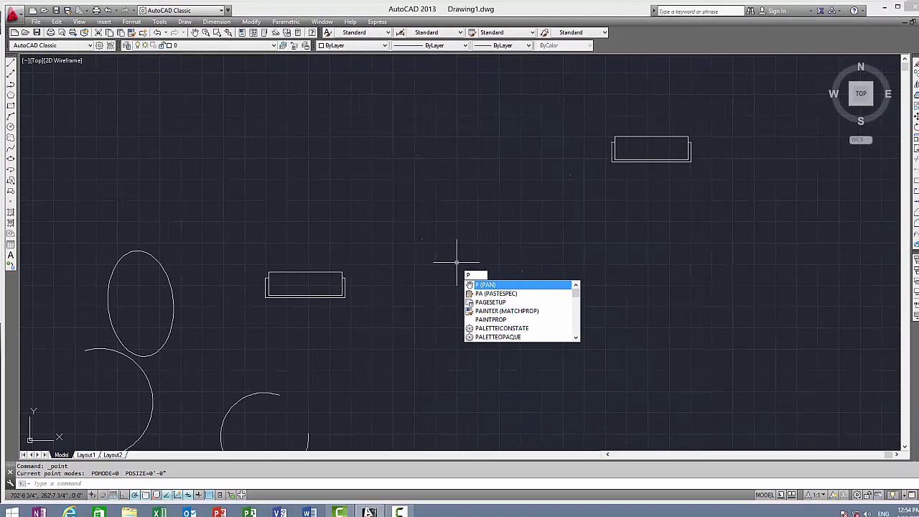
key("BackSpace")
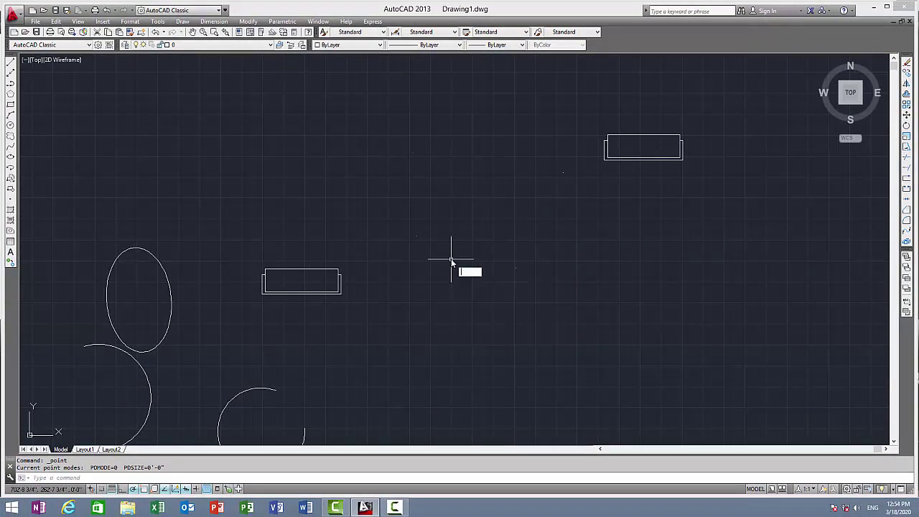
type("l")
key("Return")
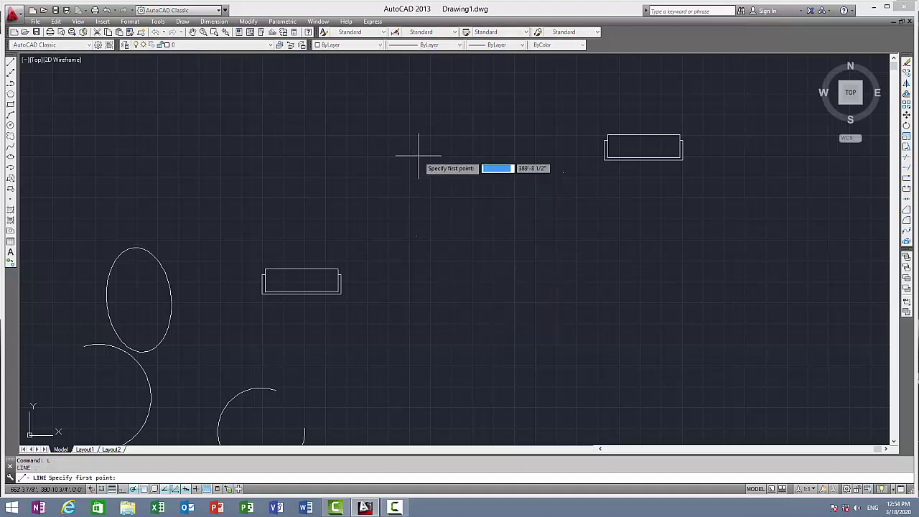
left_click(413, 152)
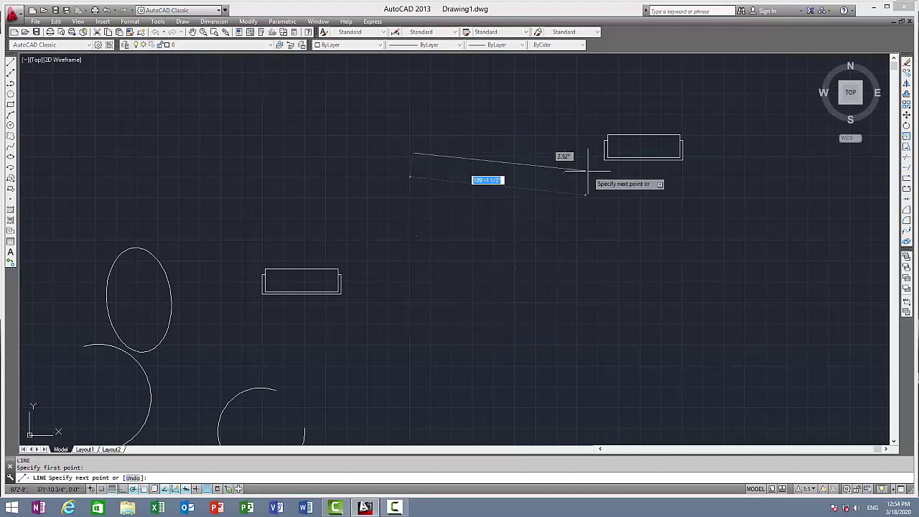
left_click(562, 173)
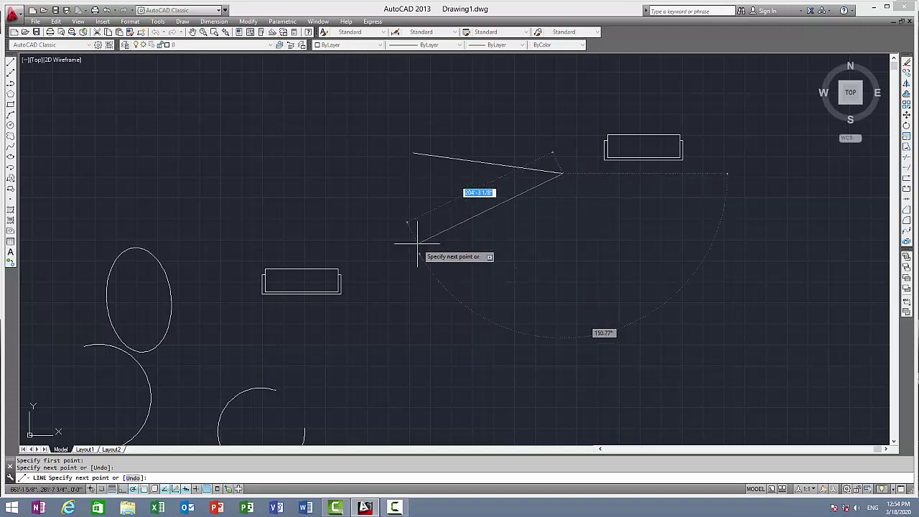
key("Escape")
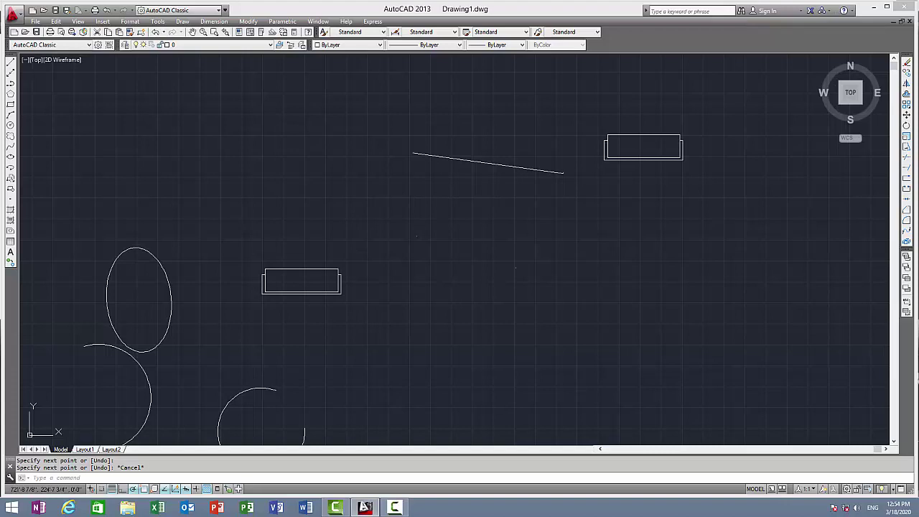
scroll(466, 289, "up", 2)
scroll(466, 290, "down", 2)
scroll(466, 289, "down", 2)
middle_click_drag(466, 289, 639, 164)
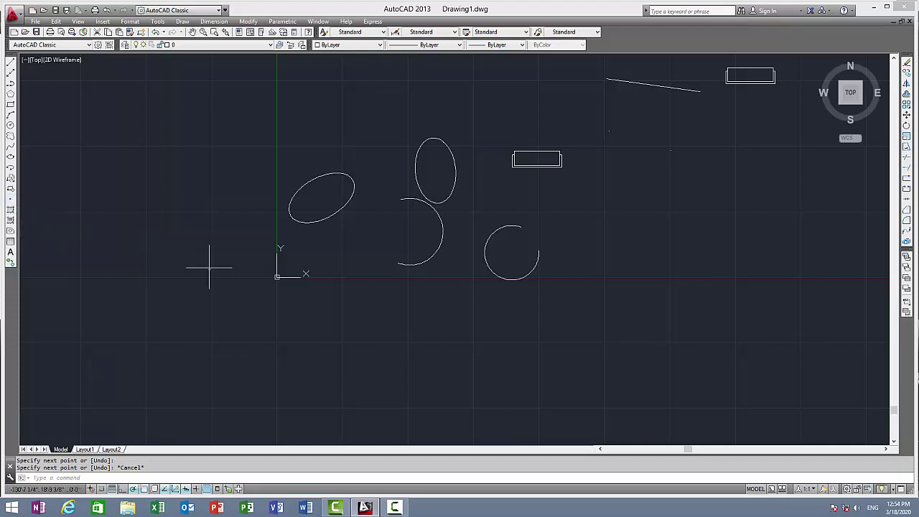
scroll(231, 272, "up", 2)
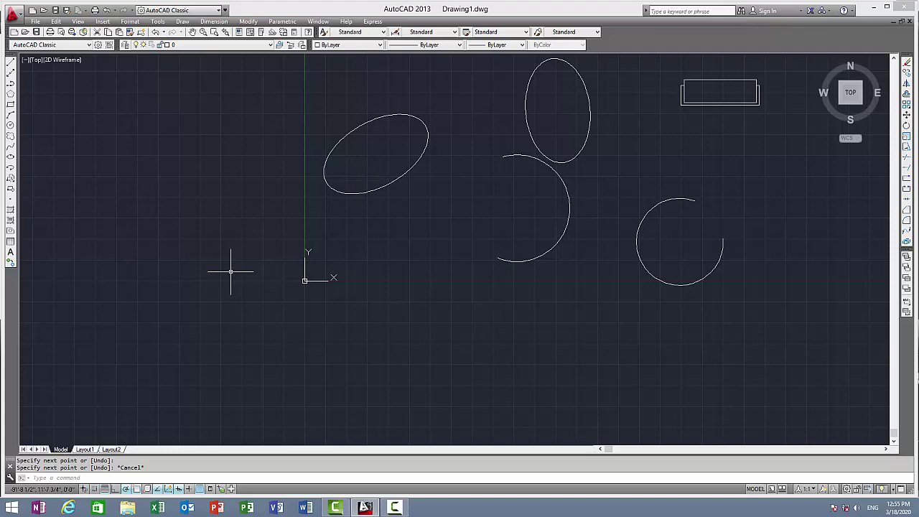
key("ctrl+c")
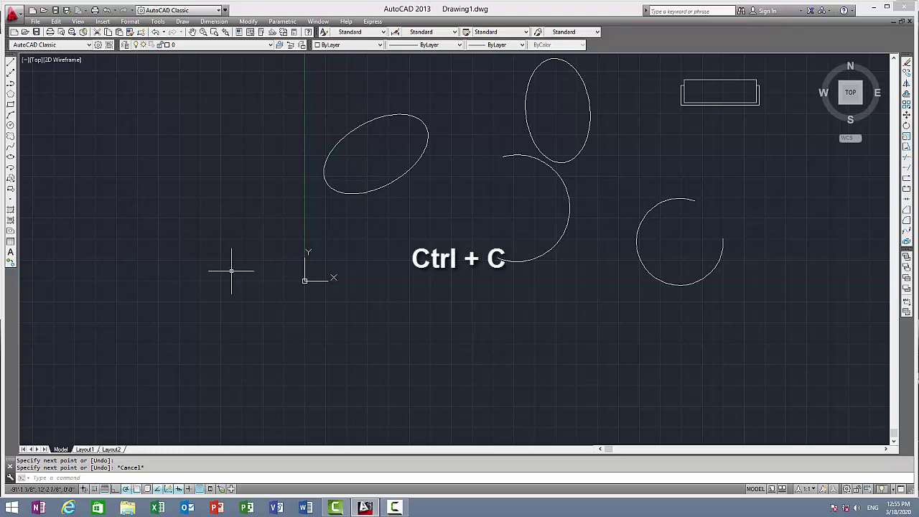
- Copy the sofa block to the clipboard and paste it at the upper left
mouse_move(424, 199)
middle_mouse_down()
mouse_move(280, 287)
mouse_move(238, 295)
middle_mouse_up()
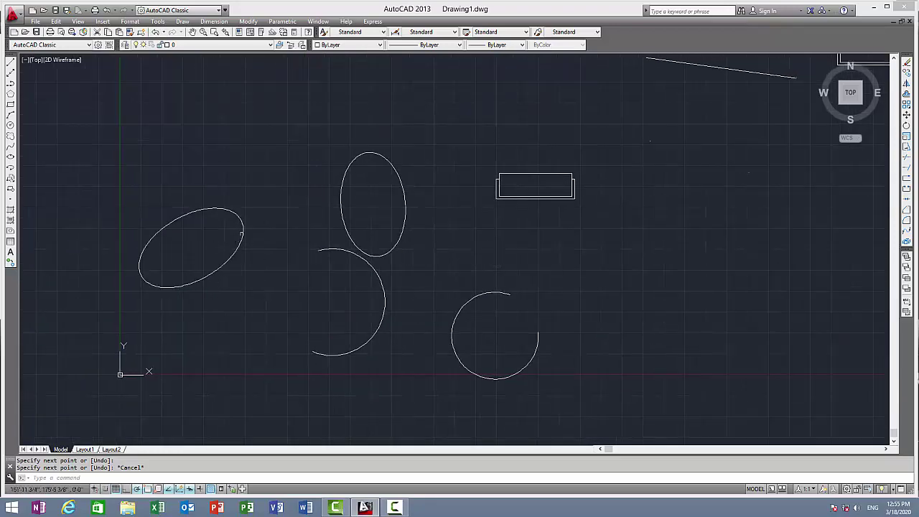
left_click(586, 166)
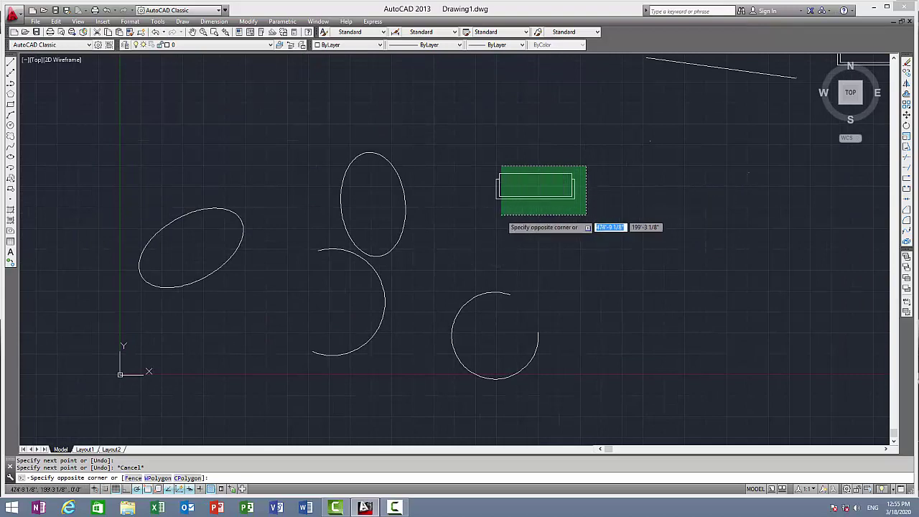
left_click(489, 211)
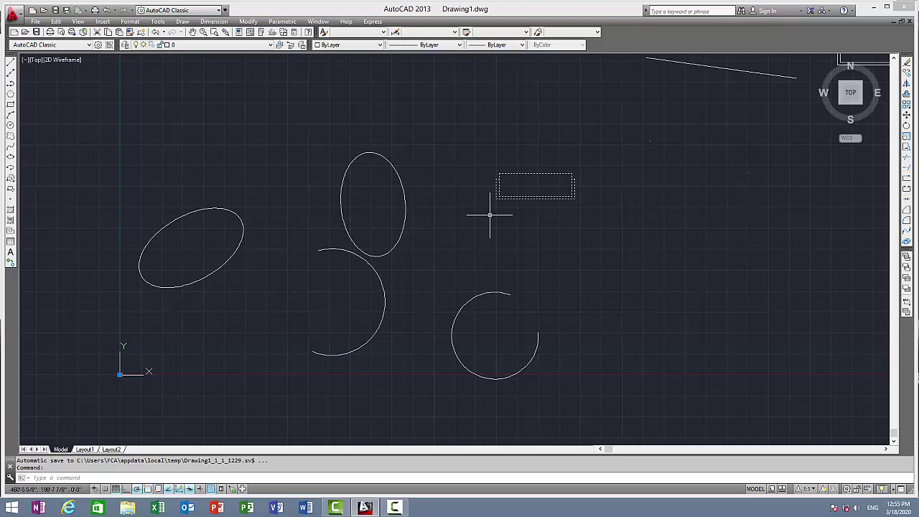
key("ctrl+c")
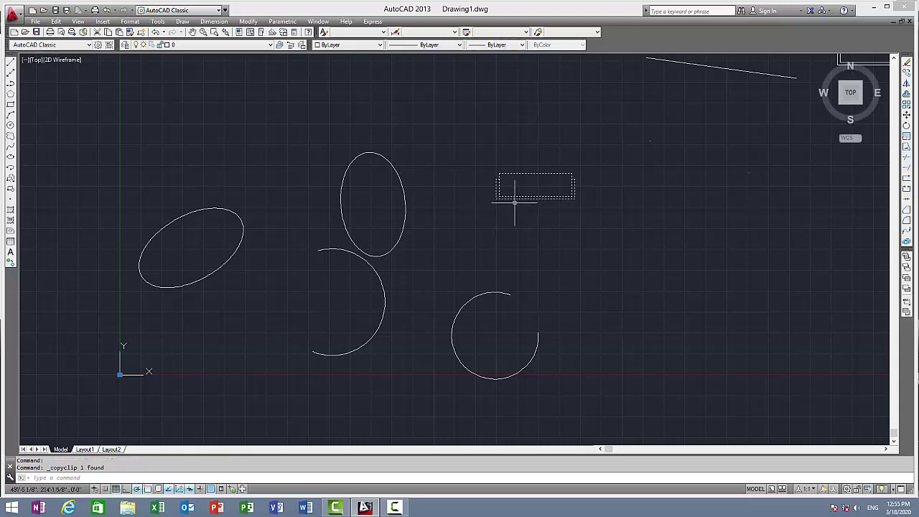
middle_click_drag(523, 197, 563, 165)
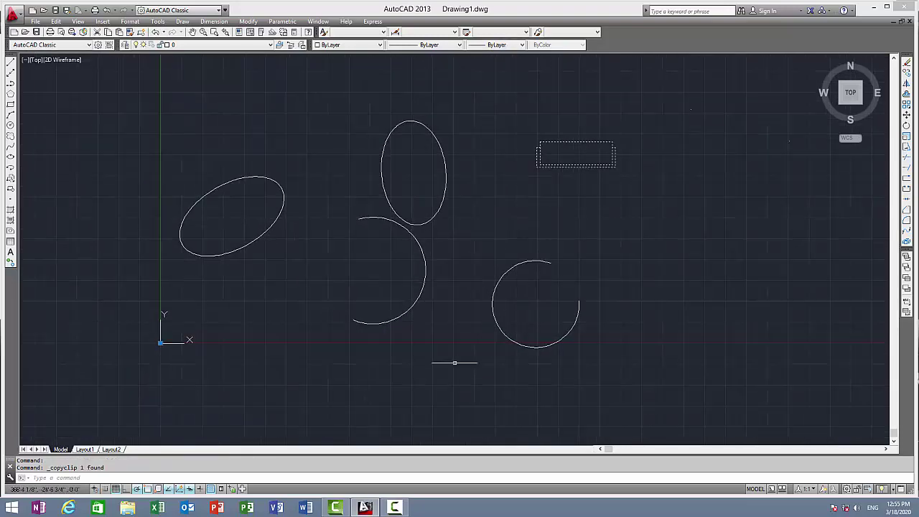
key("ctrl+v")
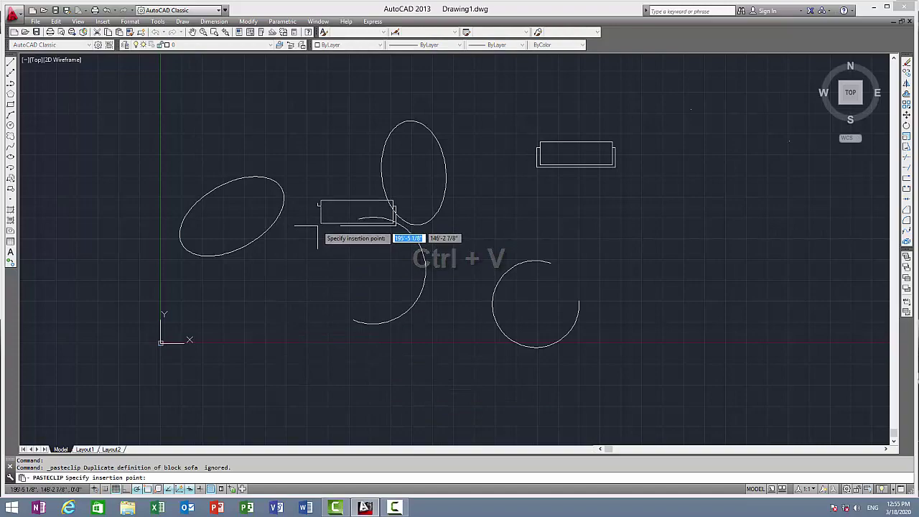
left_click(235, 116)
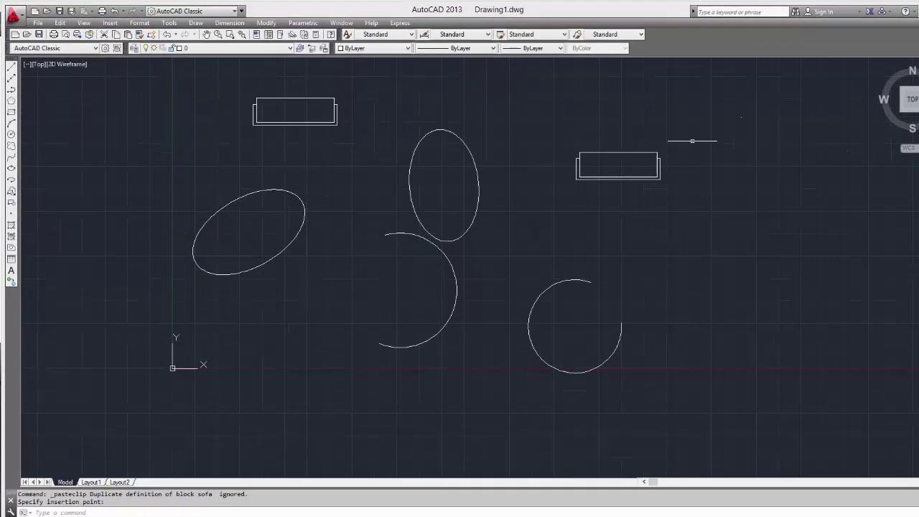
- Paste another sofa copy at the bottom, below the arcs
left_click(632, 128)
left_click(561, 176)
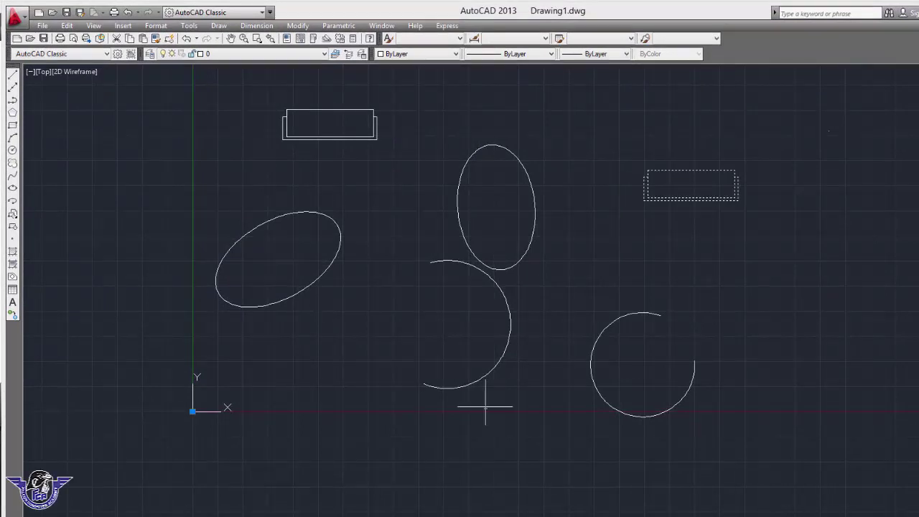
left_click(341, 476)
left_click(314, 487)
key("ctrl+v")
left_click(362, 461)
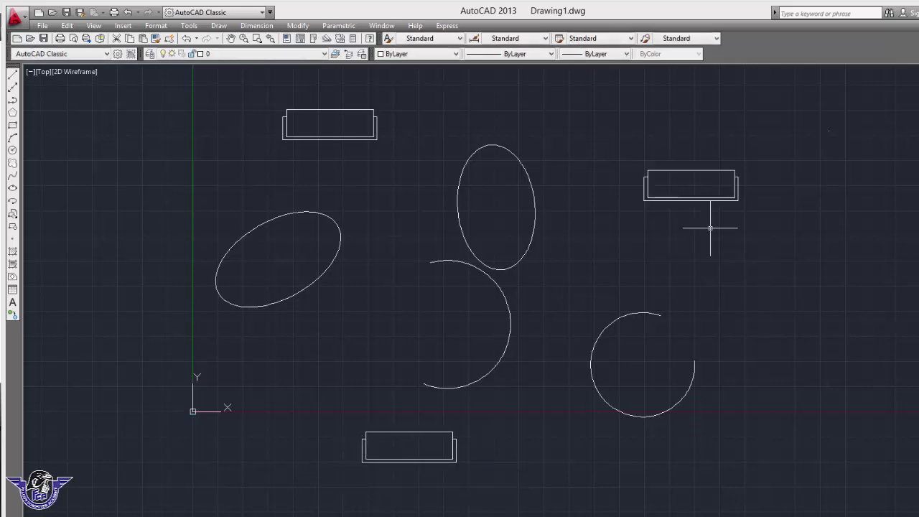
middle_click_drag(710, 228, 535, 277)
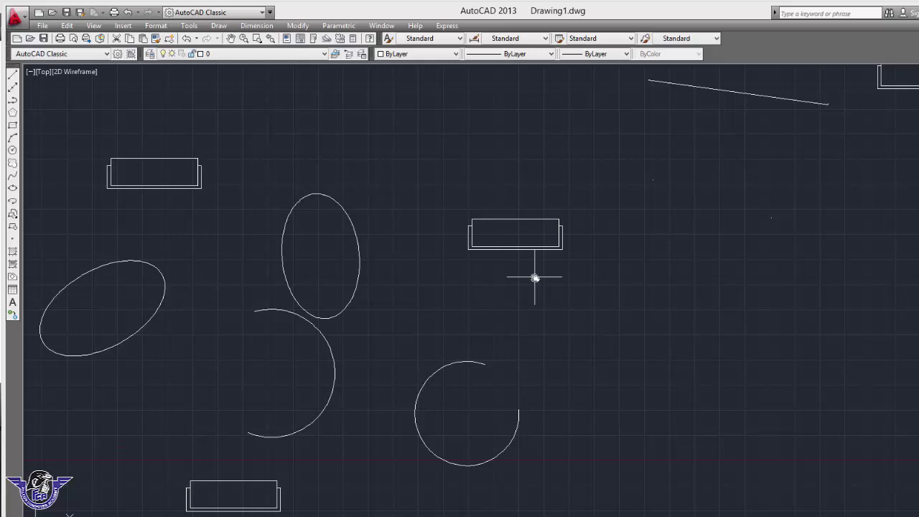
- Copy the middle sofa with CP from its corner to 16 spots around the ellipses and arcs
left_click(590, 195)
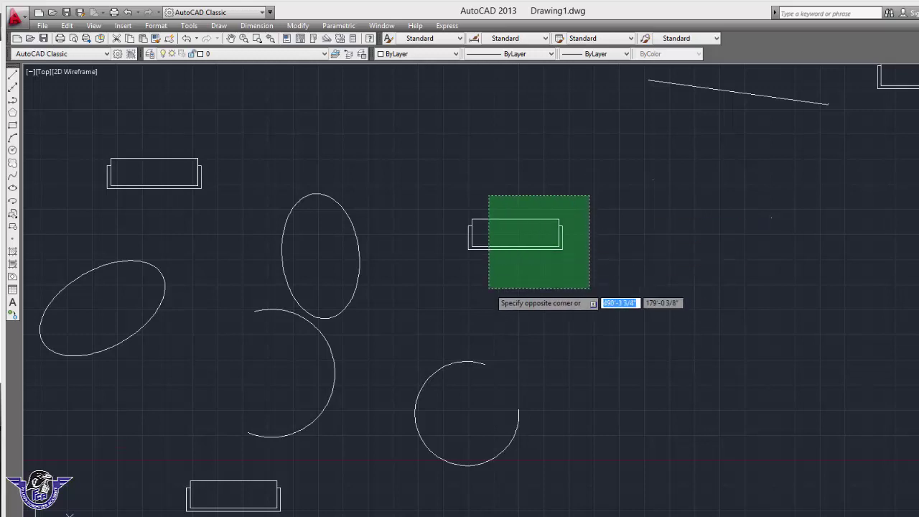
left_click(481, 283)
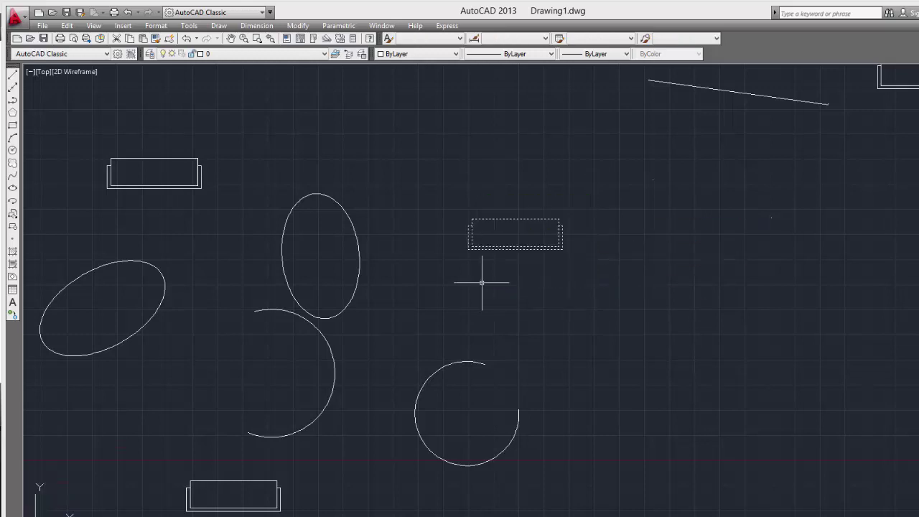
type("c")
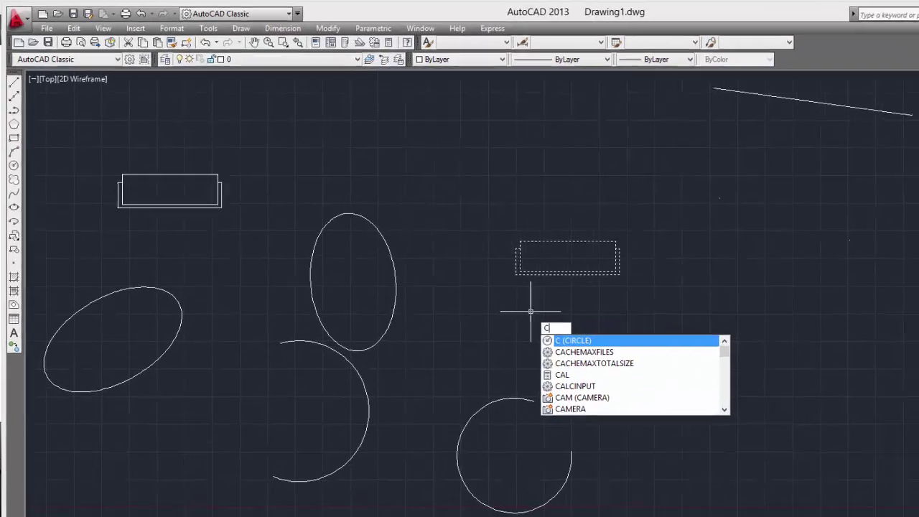
type("p")
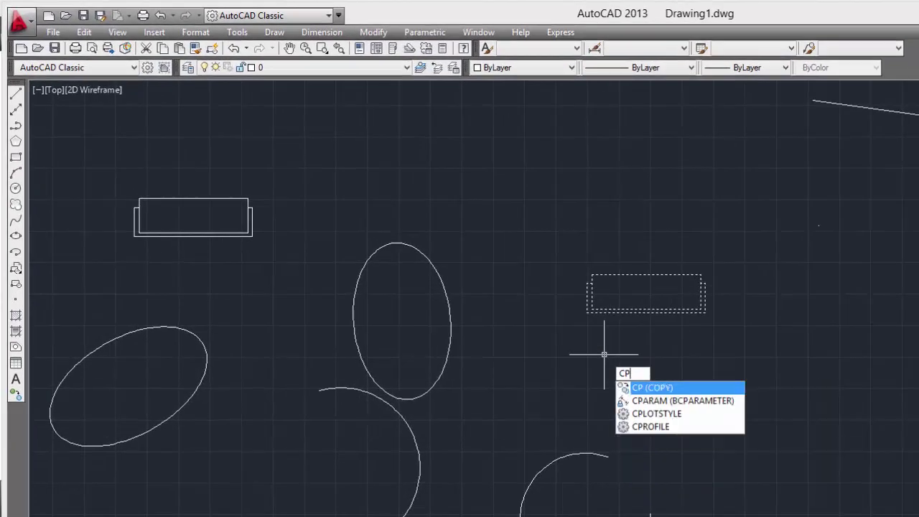
key("Return")
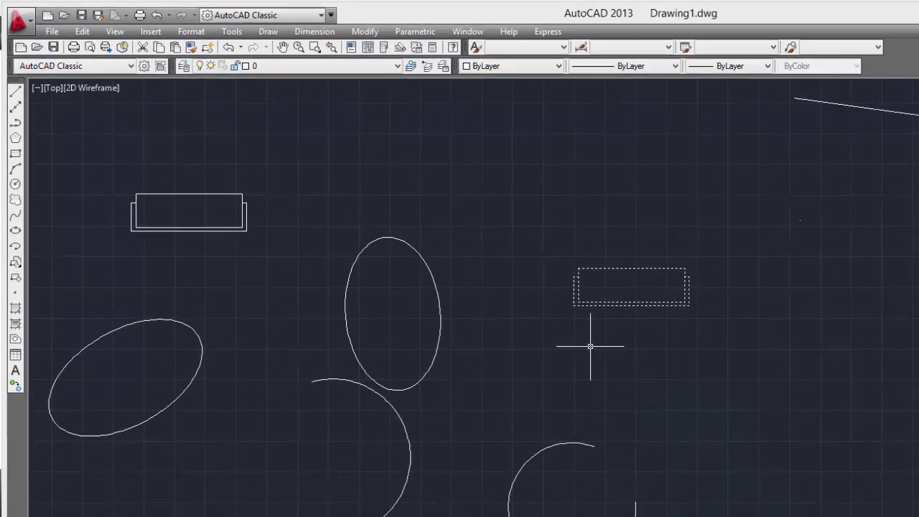
left_click(581, 228)
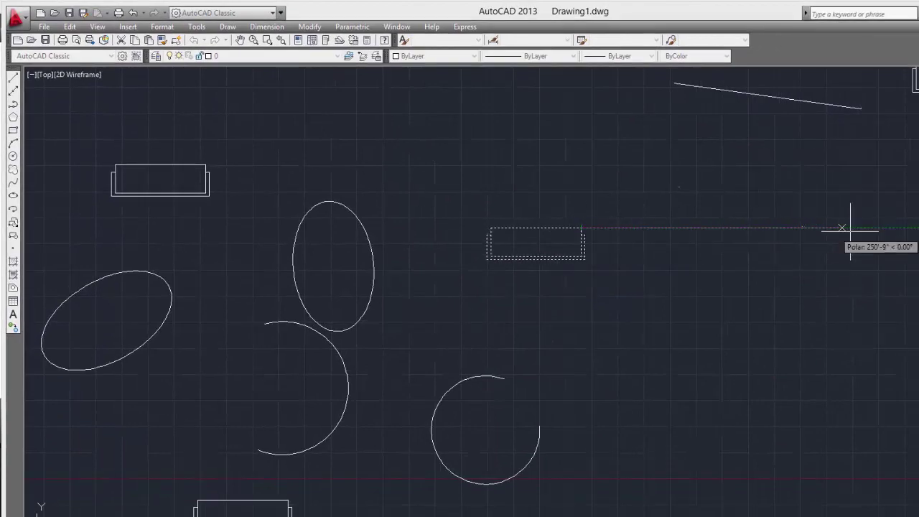
left_click(909, 228)
left_click(770, 389)
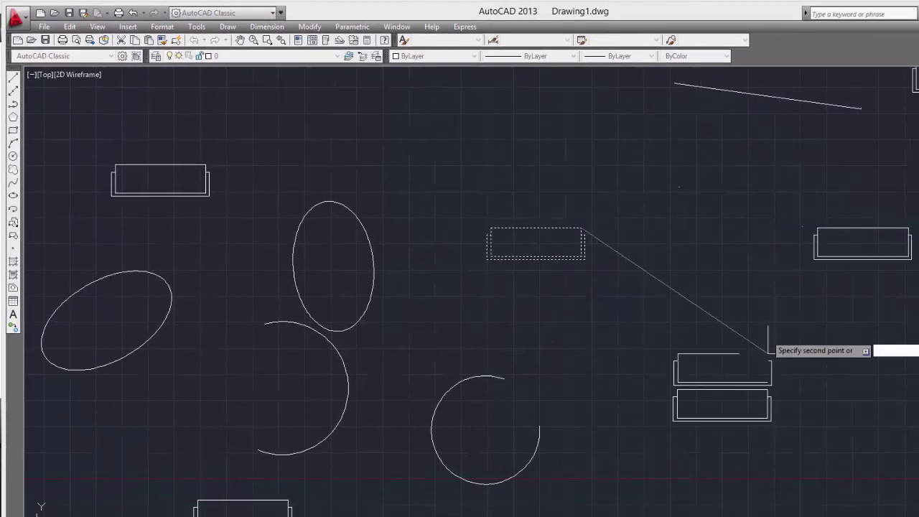
left_click(757, 266)
left_click(484, 129)
left_click(514, 280)
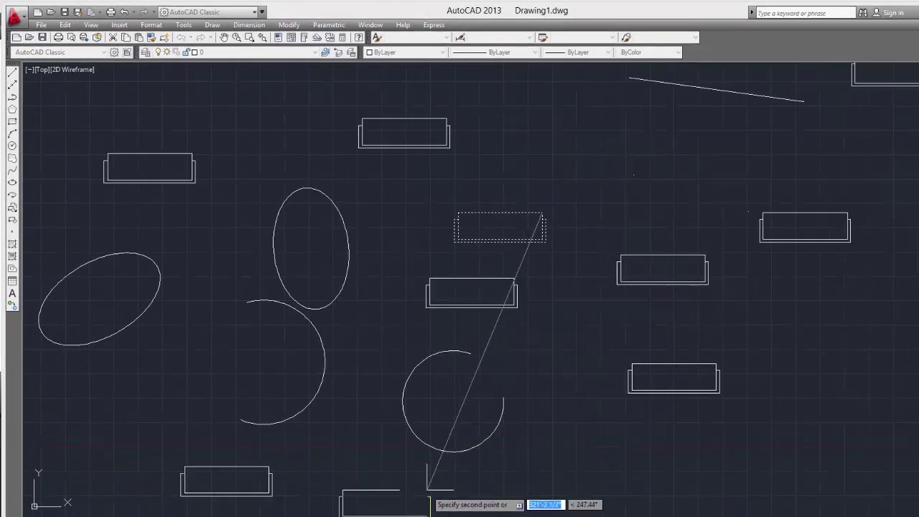
left_click(420, 496)
left_click(213, 347)
left_click(249, 257)
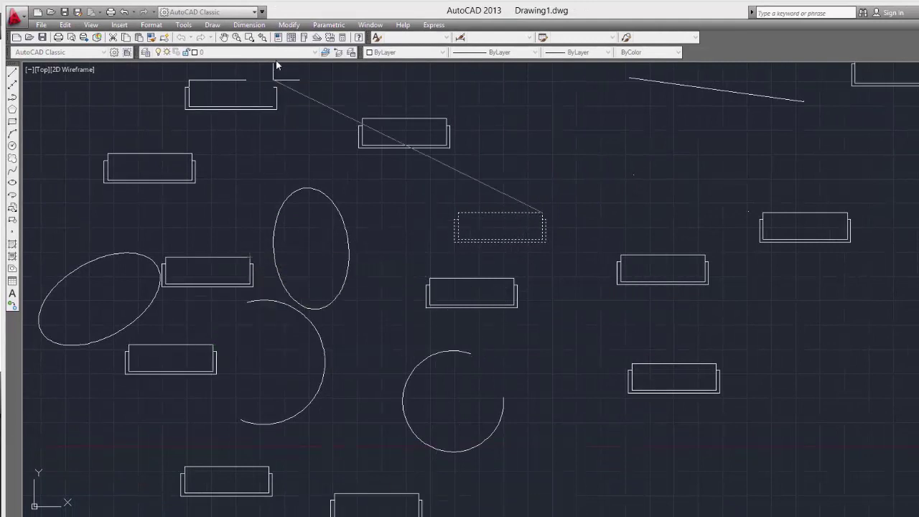
left_click(285, 94)
left_click(731, 120)
left_click(647, 118)
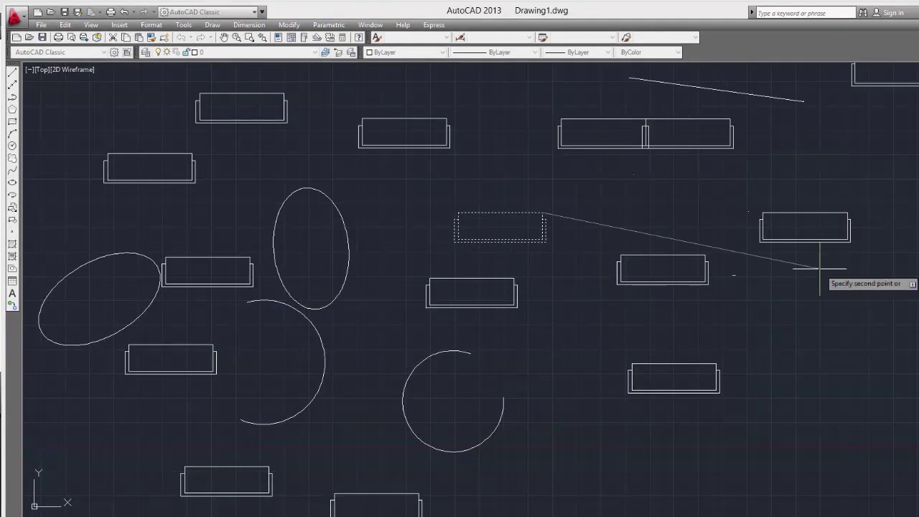
left_click(918, 323)
left_click(862, 454)
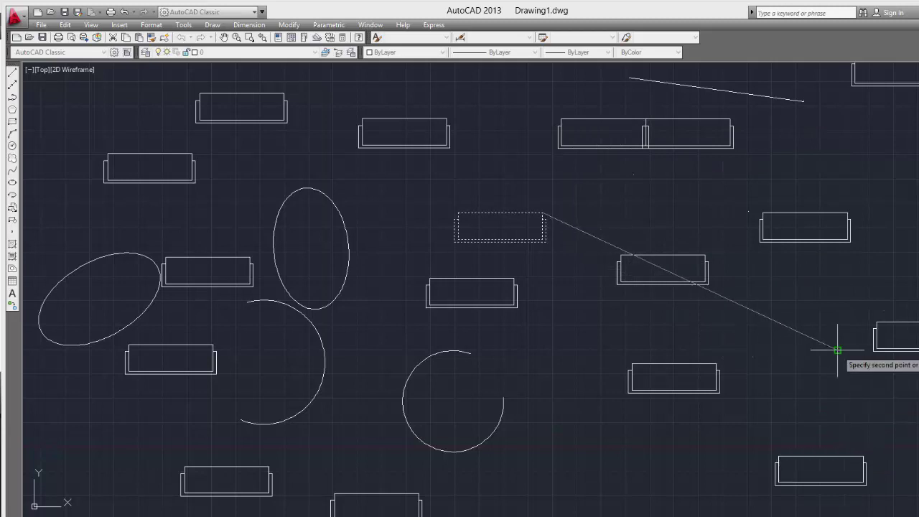
left_click(837, 351)
left_click(629, 457)
left_click(608, 314)
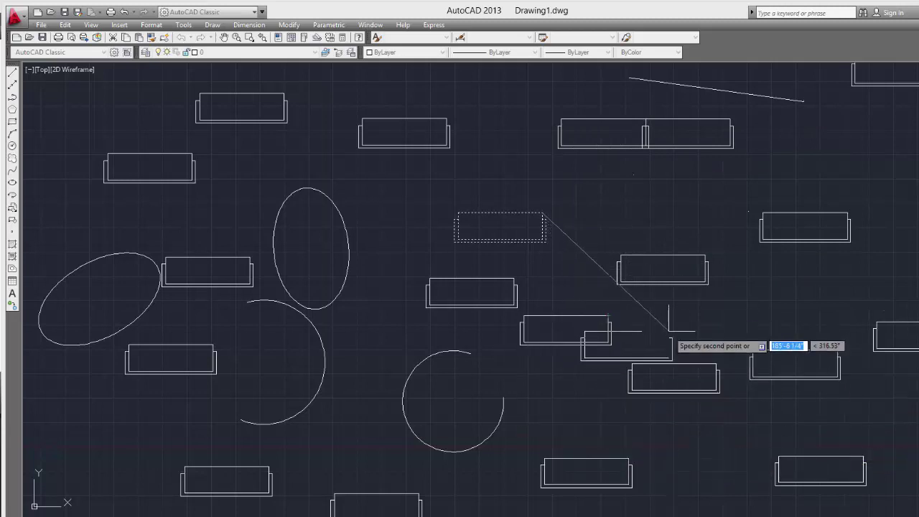
key("Escape")
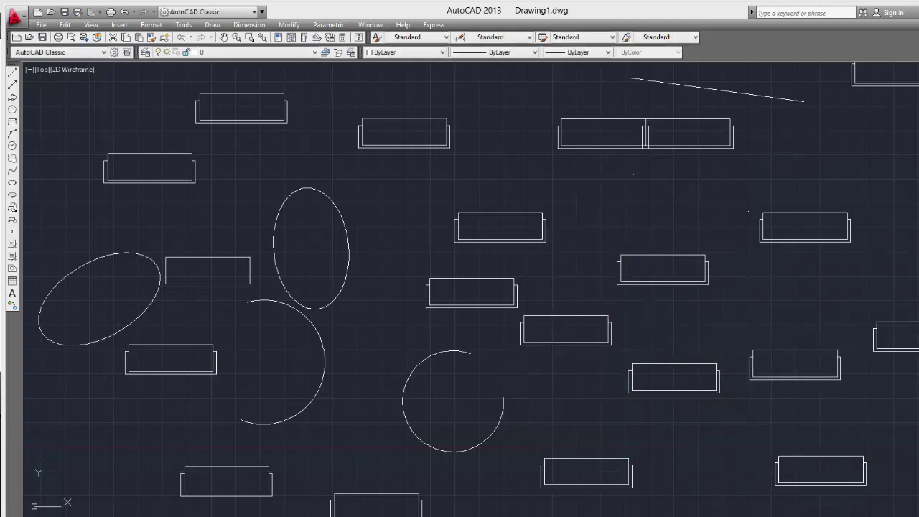
scroll(705, 244, "down", 2)
scroll(703, 242, "up", 2)
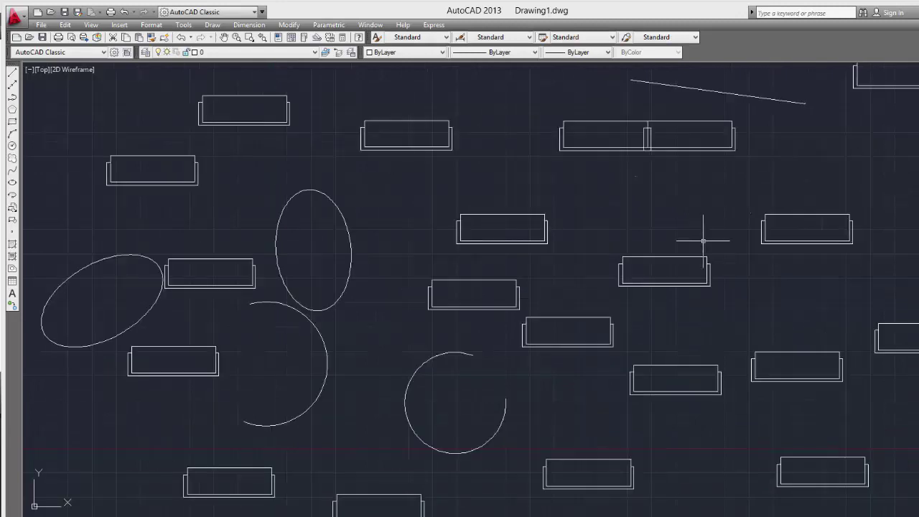